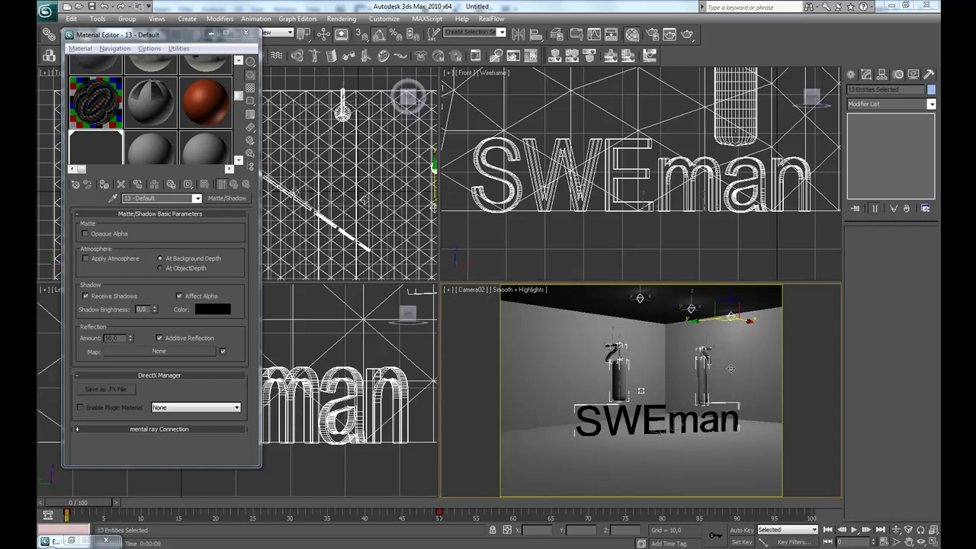
# Step: Render the Camera02 view of the SWEman scene to BG.png and view it in monochrome
pyautogui.click(671, 437)
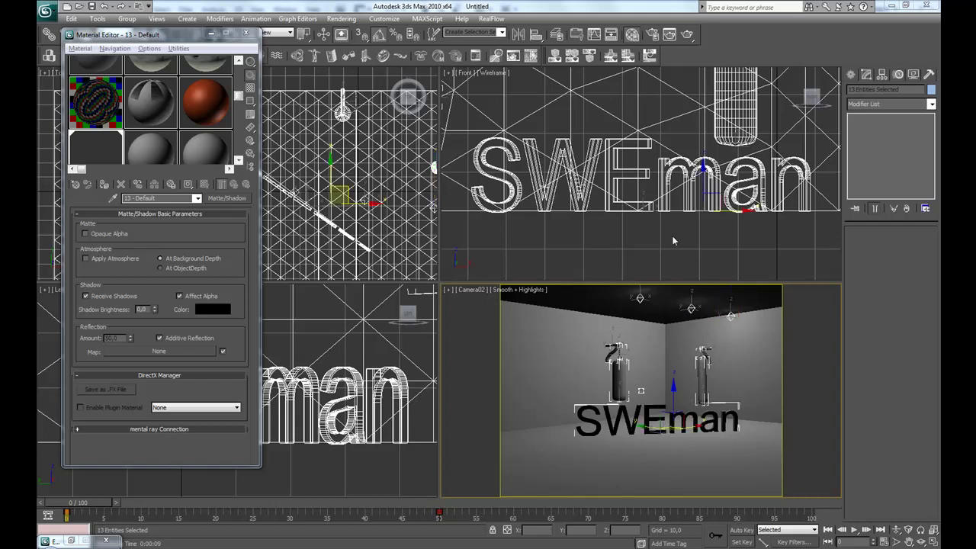
pyautogui.click(653, 35)
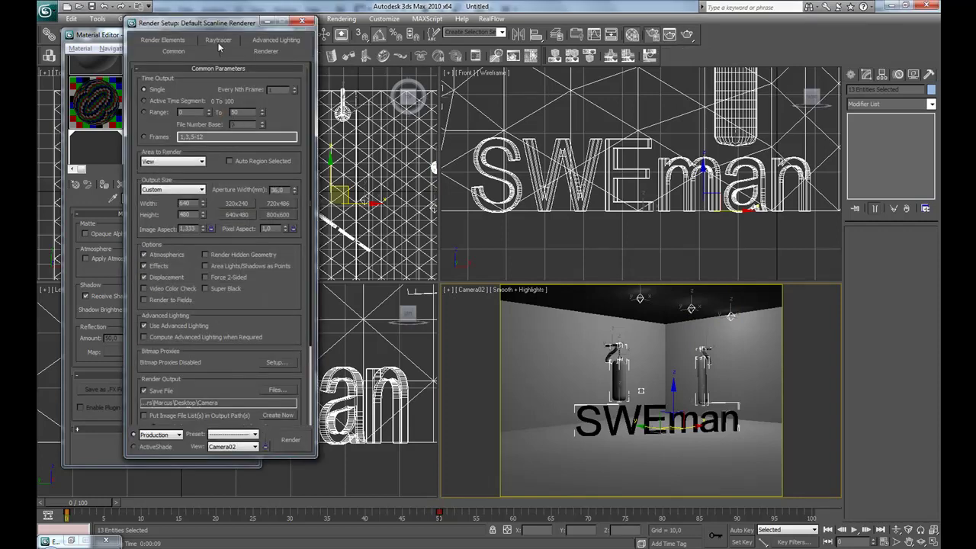
pyautogui.click(302, 21)
pyautogui.click(687, 34)
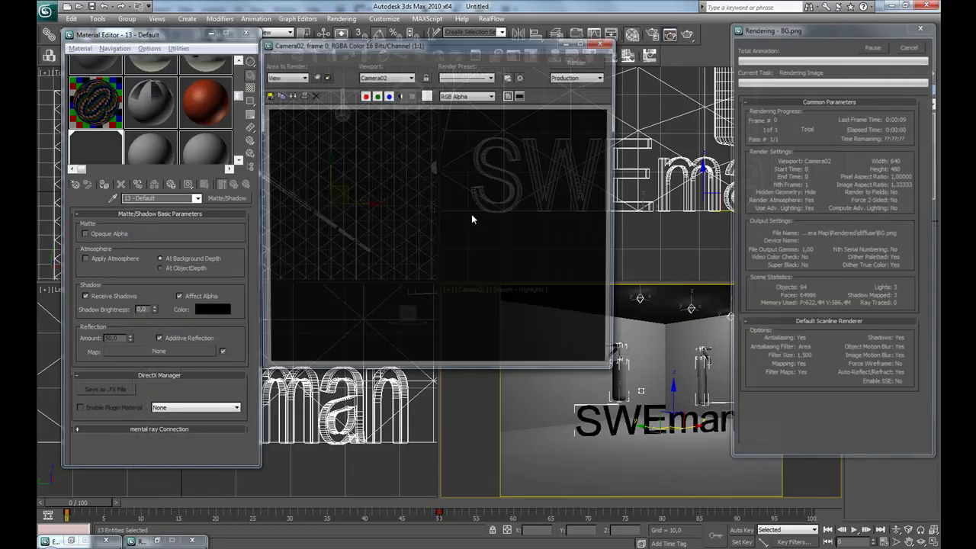
pyautogui.click(400, 95)
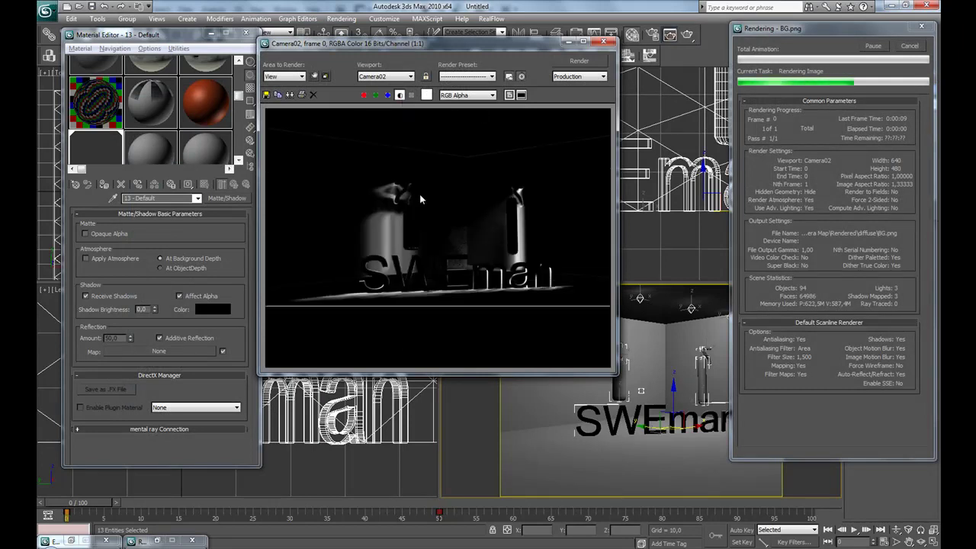
# Step: Zoom and pan around the rendered image to inspect it, then minimize the frame buffer
pyautogui.scroll(1, 457, 266)
pyautogui.moveTo(458, 266); pyautogui.dragTo(403, 242, button='middle')
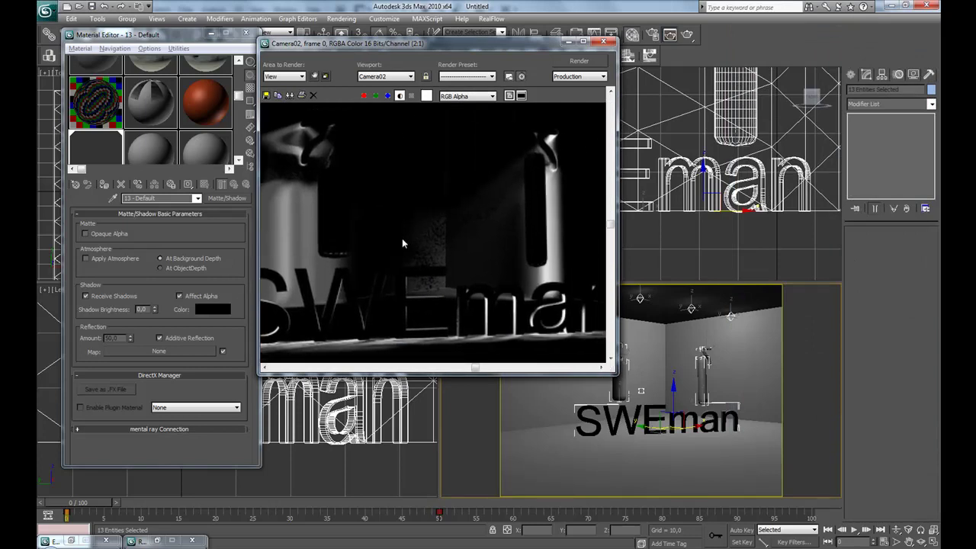
pyautogui.scroll(-1, 446, 276)
pyautogui.scroll(1, 468, 284)
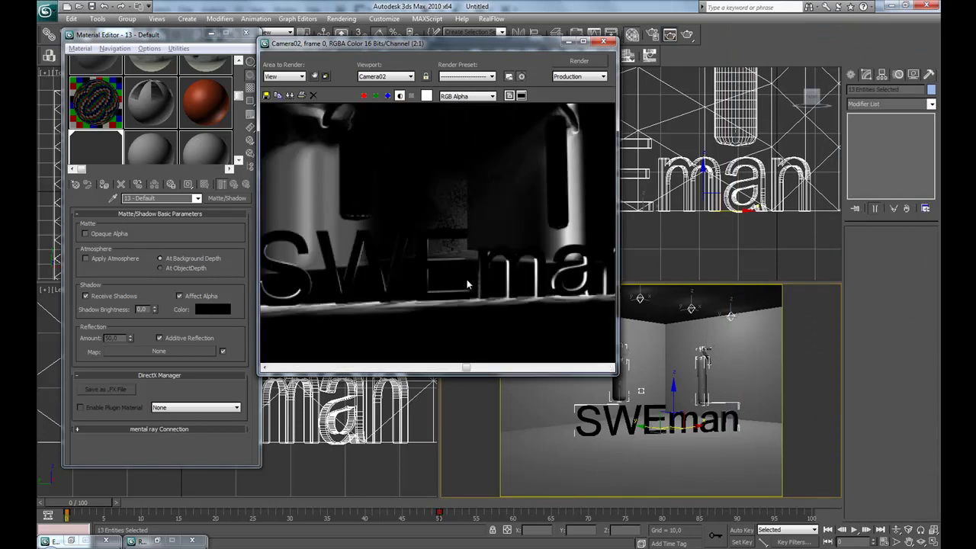
pyautogui.moveTo(434, 294); pyautogui.dragTo(481, 303, button='middle')
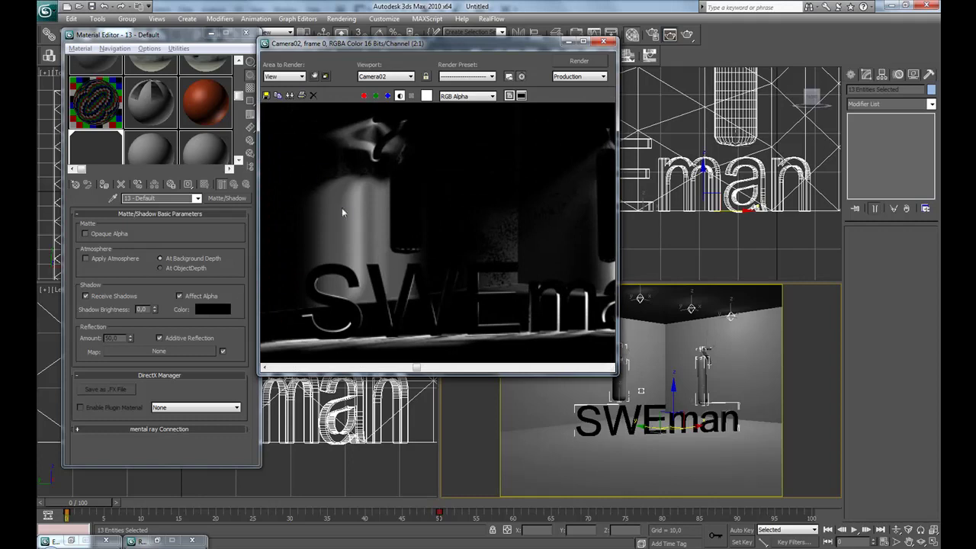
pyautogui.moveTo(378, 209); pyautogui.dragTo(328, 213, button='middle')
pyautogui.scroll(-1, 416, 284)
pyautogui.scroll(1, 428, 281)
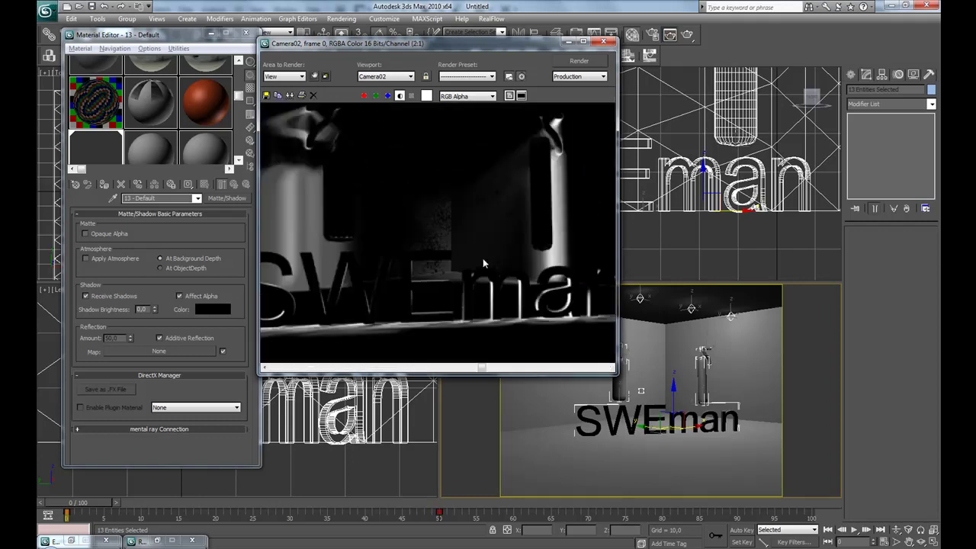
pyautogui.moveTo(483, 258); pyautogui.dragTo(488, 288, button='middle')
pyautogui.scroll(-1, 488, 293)
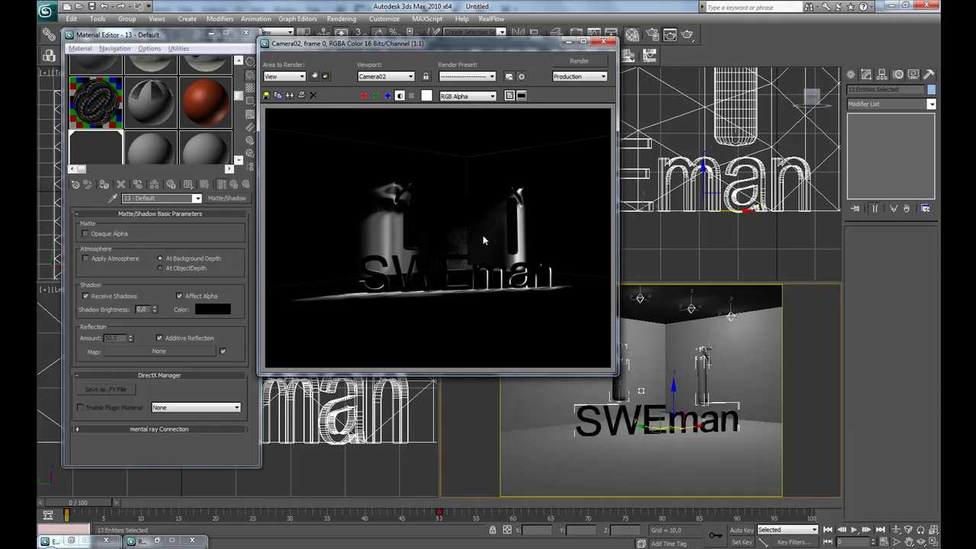
pyautogui.click(569, 41)
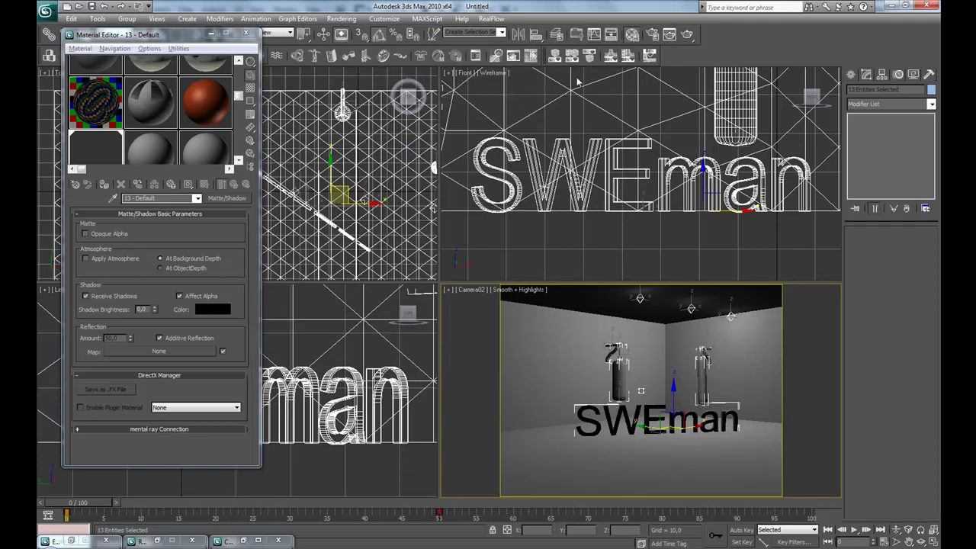
# Step: Place a Skylight, Sky01, in the scene with Cast Shadows on and 12 rays per sample
pyautogui.click(852, 76)
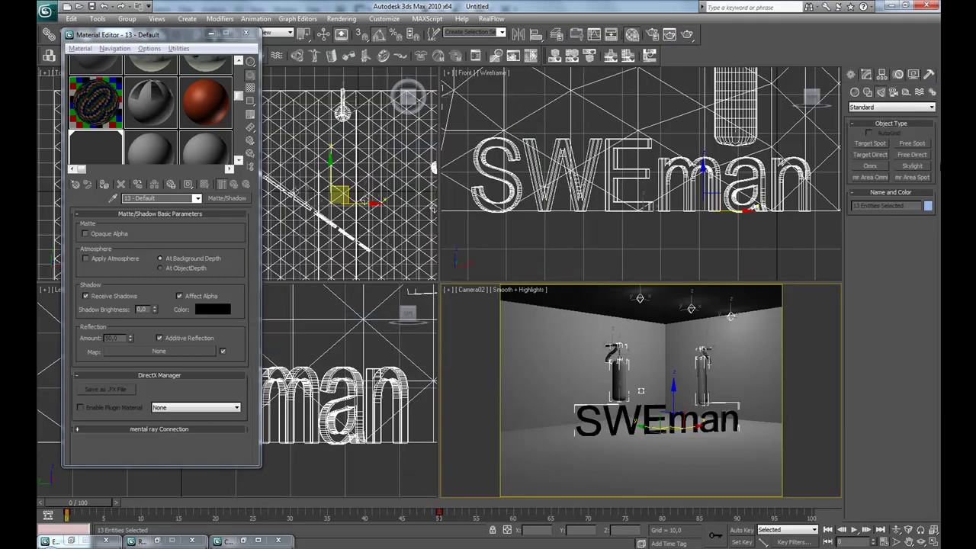
pyautogui.click(911, 167)
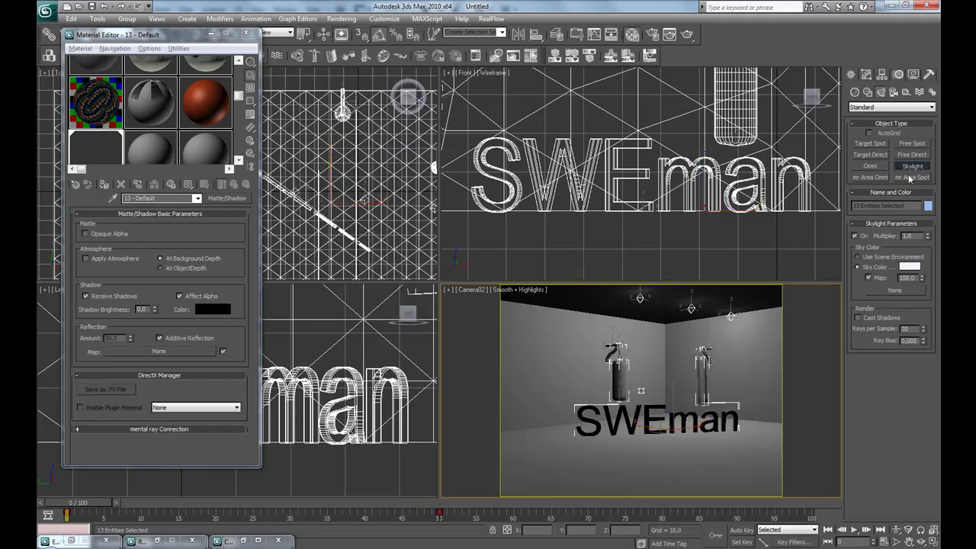
pyautogui.click(755, 448)
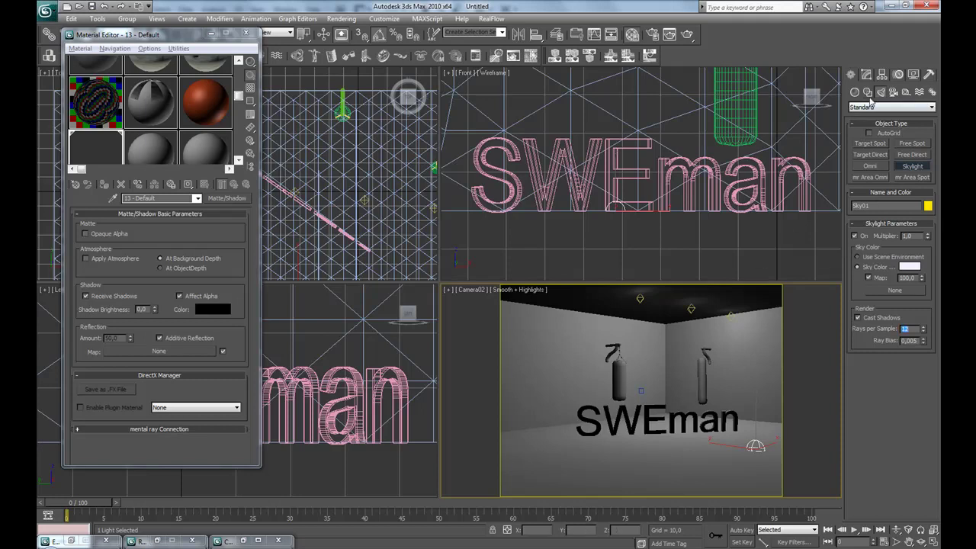
pyautogui.click(866, 74)
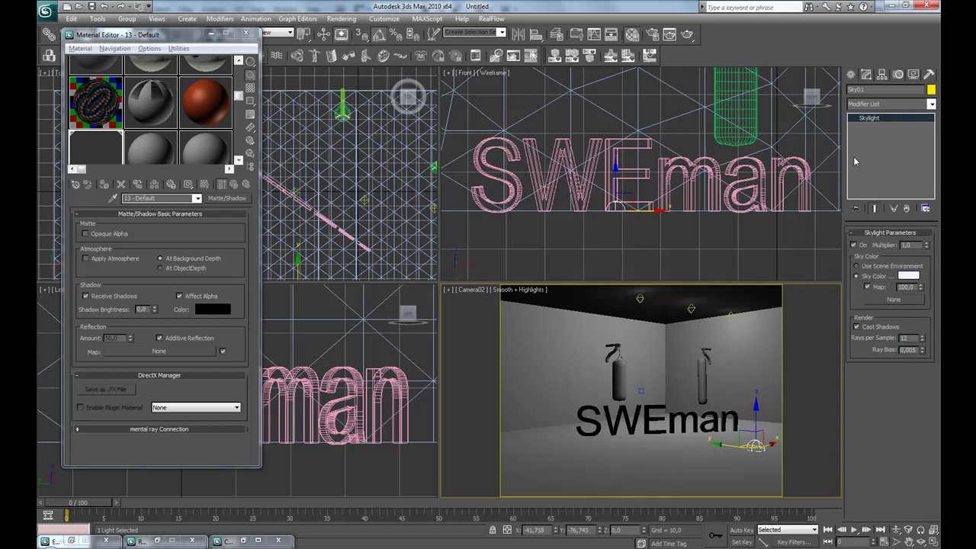
# Step: In Plane01's Edit Poly polygon mode, pick the ceiling polygons, clear the selection, and re-render
pyautogui.click(587, 339)
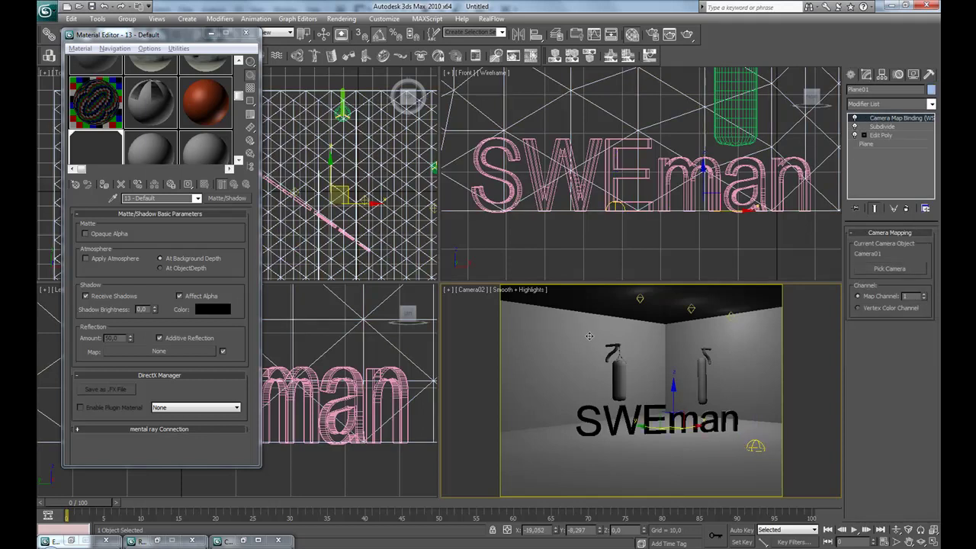
pyautogui.click(881, 135)
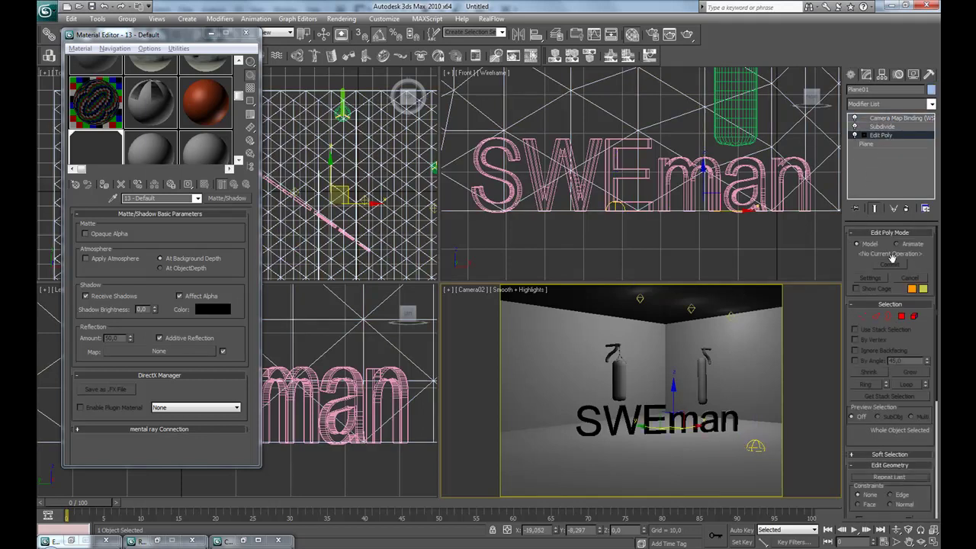
pyautogui.click(902, 316)
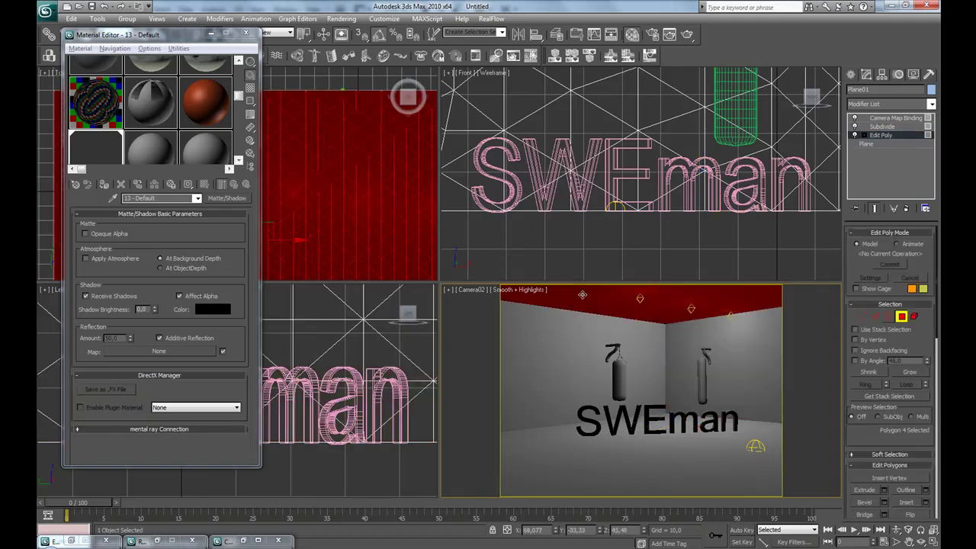
pyautogui.click(583, 297)
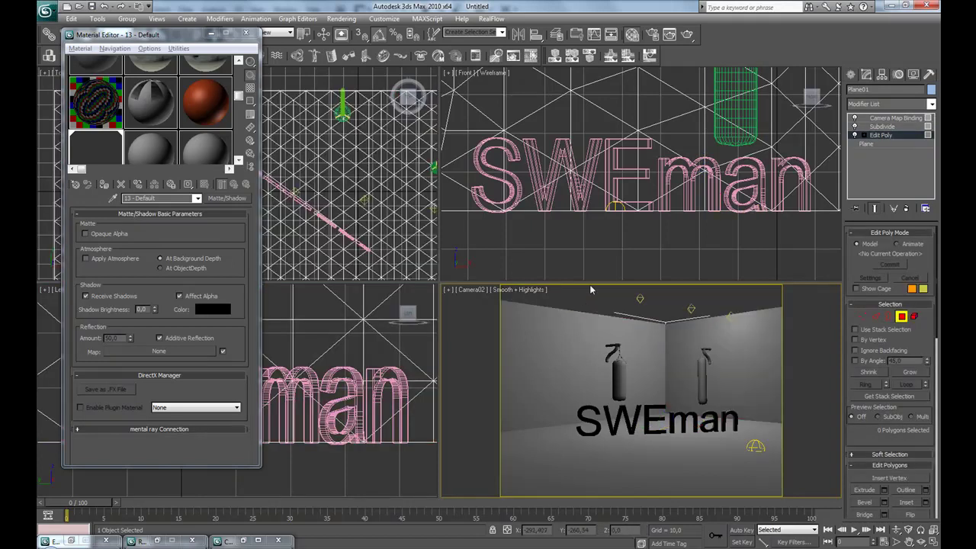
pyautogui.click(690, 34)
# Step: Overwrite the existing render file, inspect the new render up close, then close the preview
pyautogui.click(466, 293)
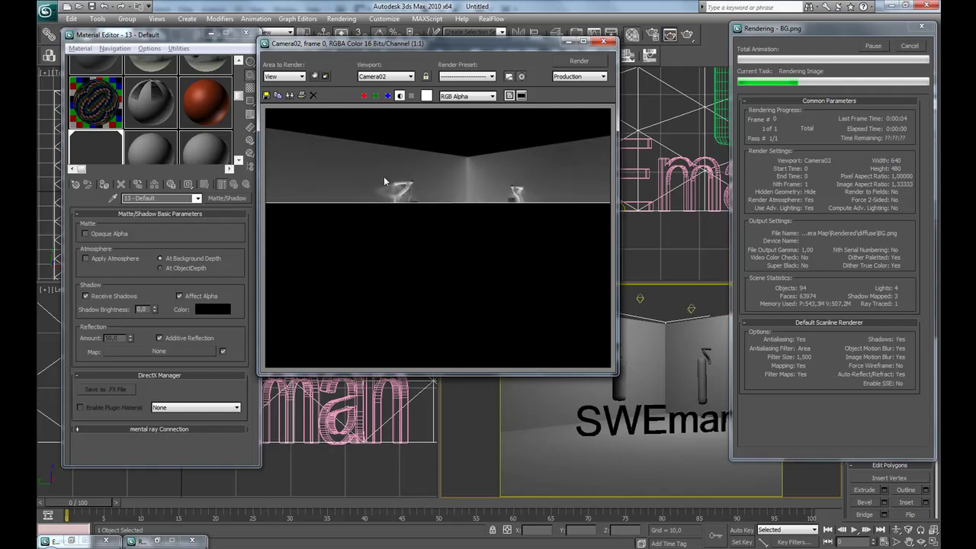
pyautogui.scroll(2, 421, 186)
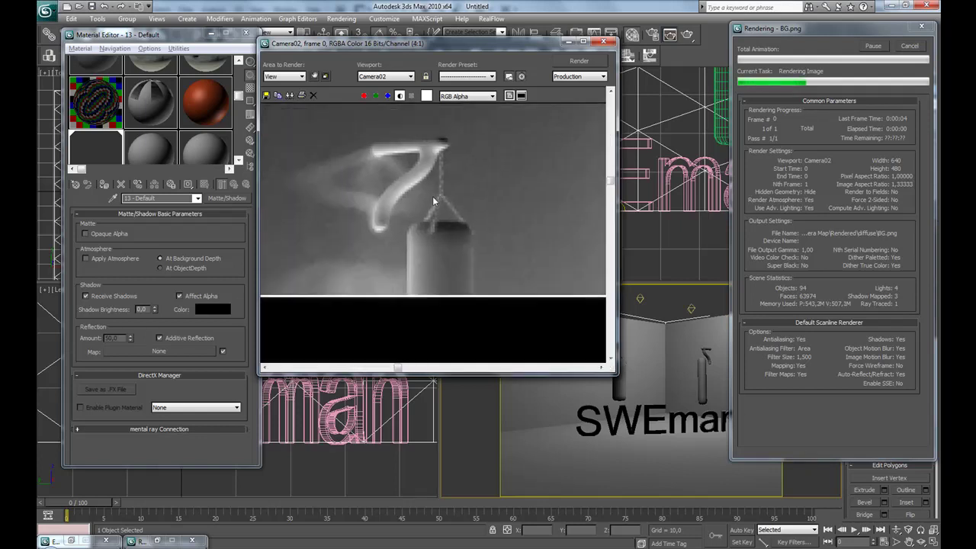
pyautogui.scroll(-2, 433, 200)
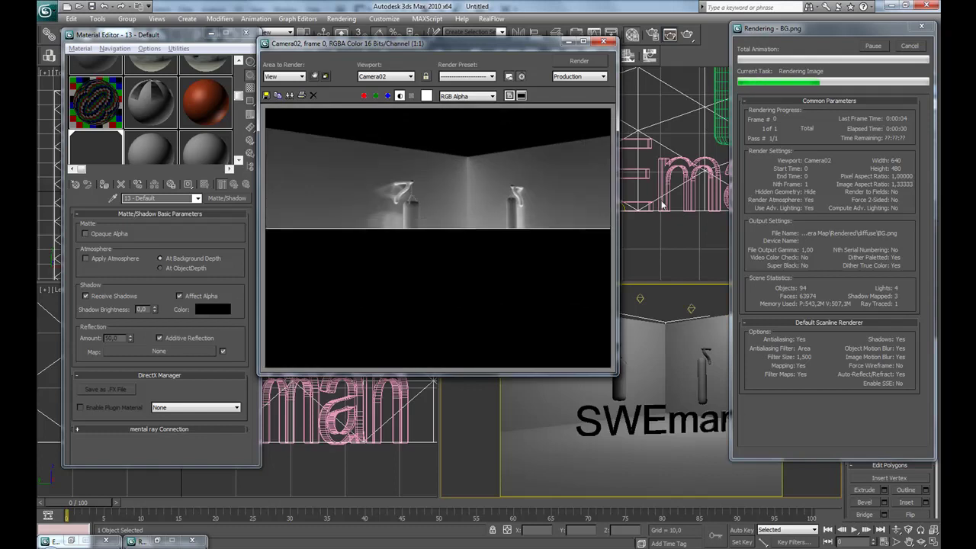
pyautogui.scroll(1, 485, 248)
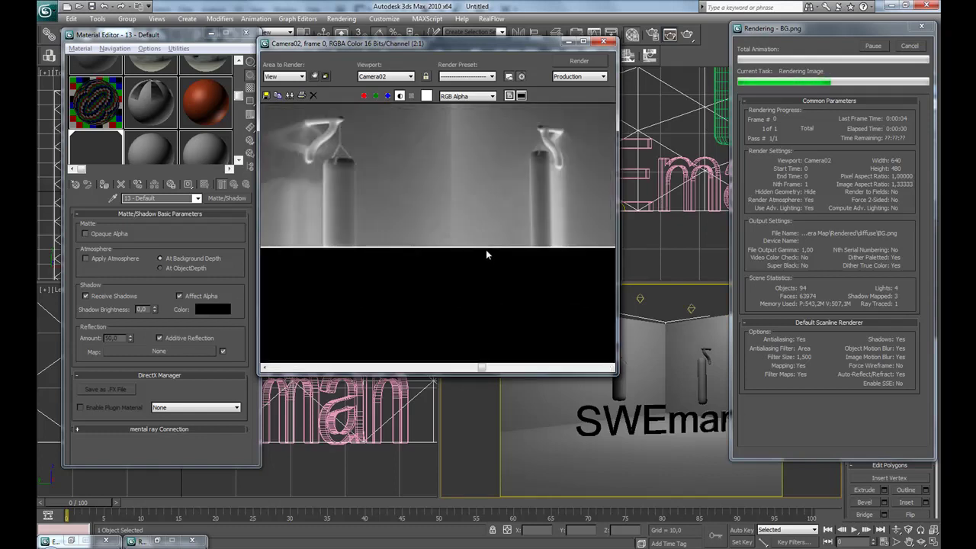
pyautogui.scroll(-1, 452, 251)
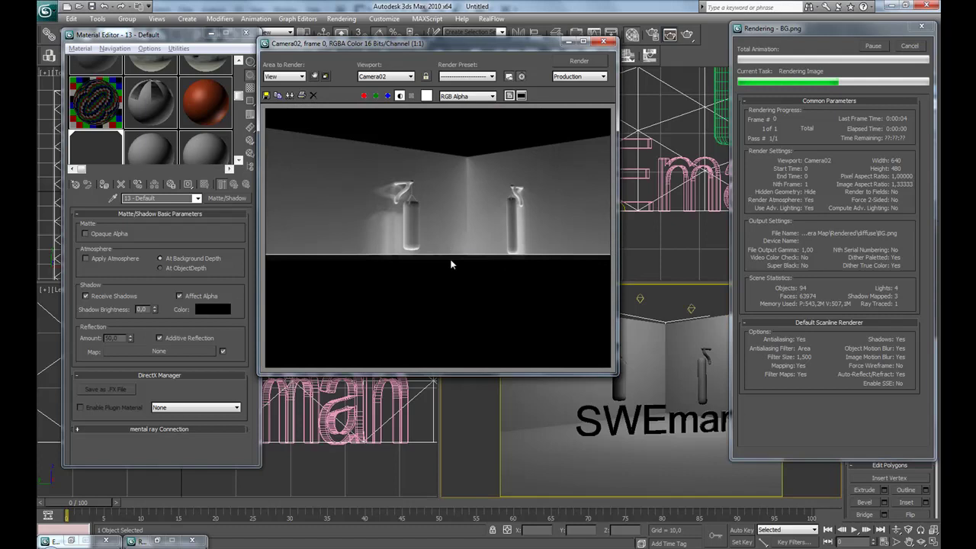
pyautogui.scroll(1, 442, 289)
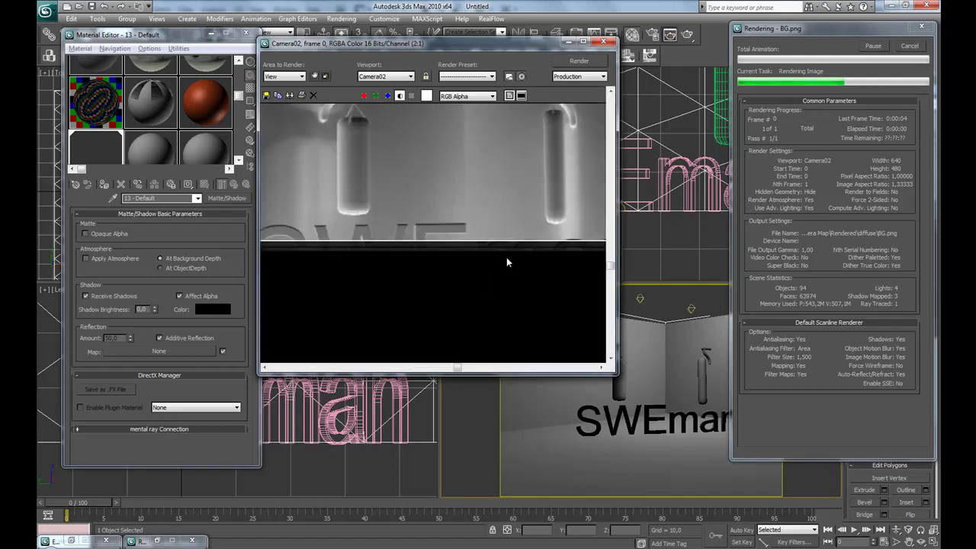
pyautogui.scroll(-1, 475, 246)
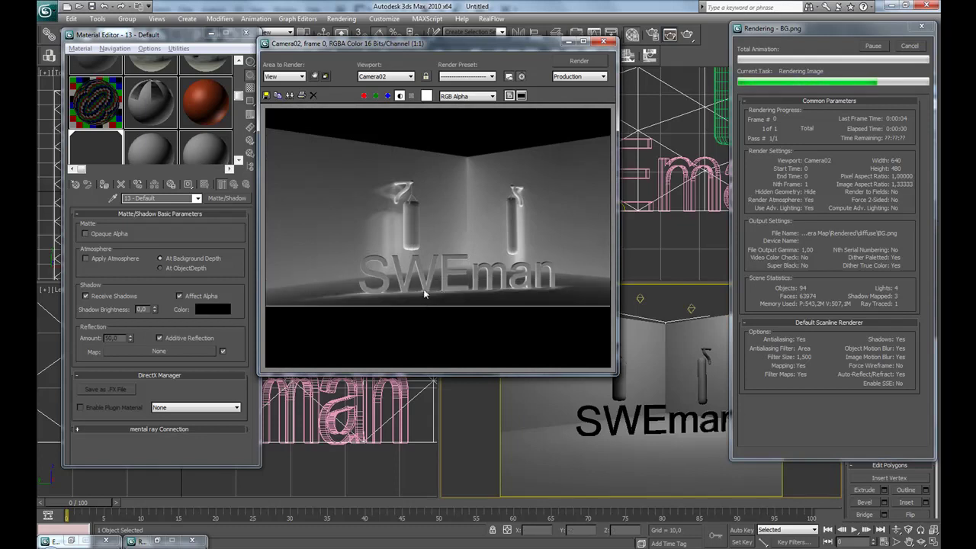
pyautogui.scroll(1, 425, 294)
pyautogui.moveTo(373, 305); pyautogui.dragTo(442, 290, button='middle')
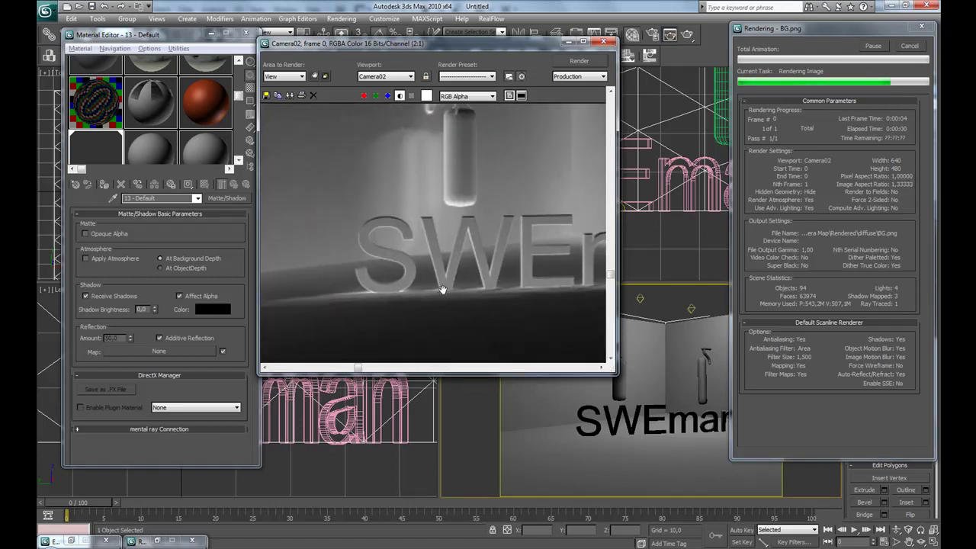
pyautogui.scroll(-1, 442, 289)
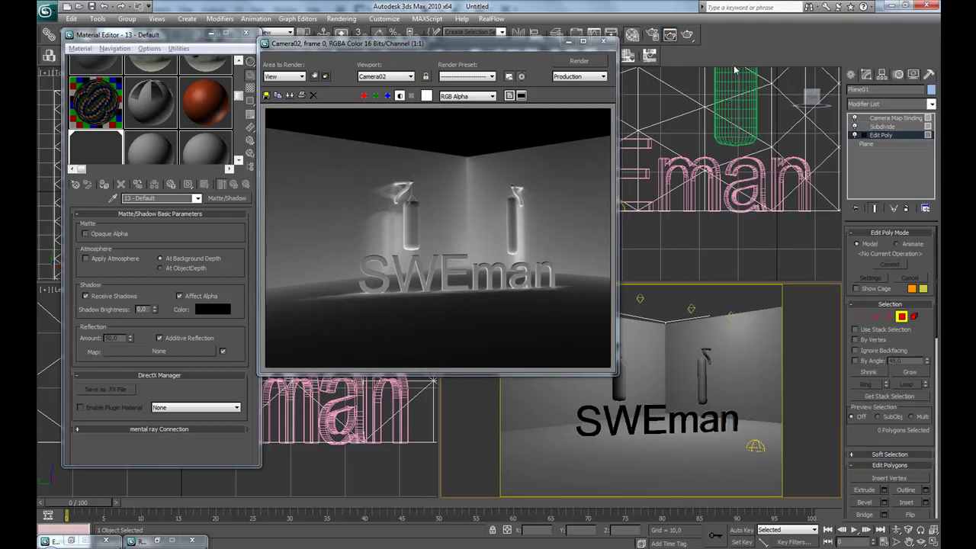
pyautogui.click(604, 41)
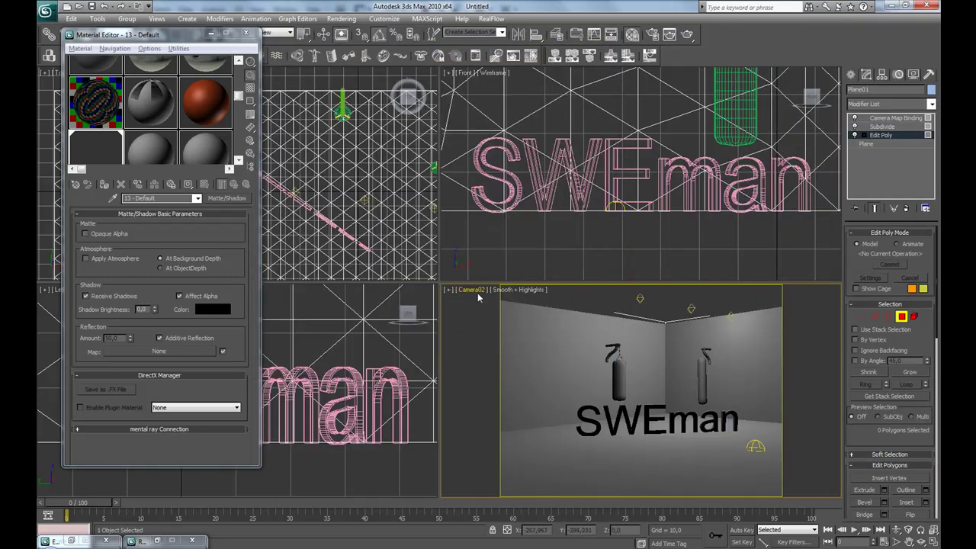
# Step: Render frame 13 without overwriting the existing BG.png
pyautogui.moveTo(78, 505)
pyautogui.mouseDown()
pyautogui.moveTo(151, 499)
pyautogui.moveTo(67, 501)
pyautogui.mouseUp()
pyautogui.click(686, 35)
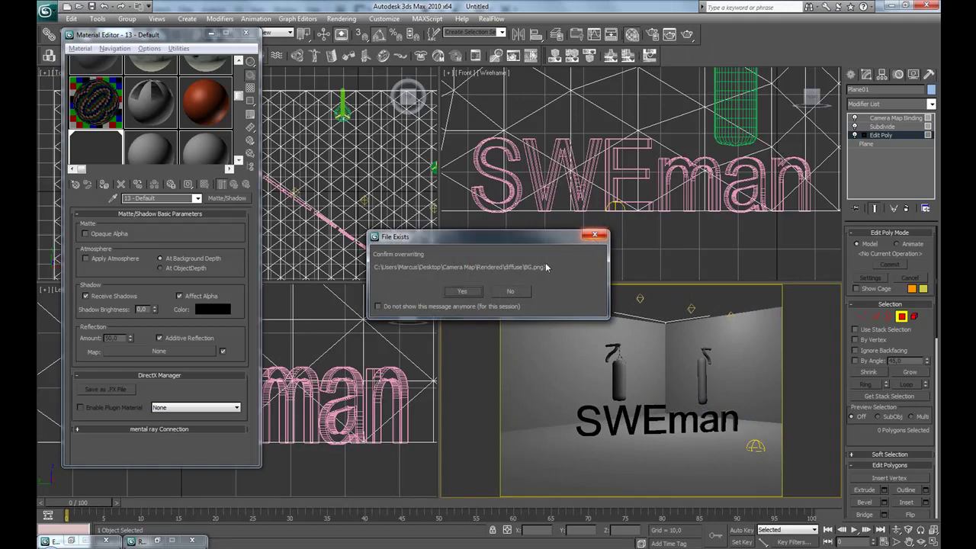
pyautogui.click(512, 293)
# Step: Set the render output to 'shadow pass.png' in a new 'shadow' folder under Rendered
pyautogui.click(651, 35)
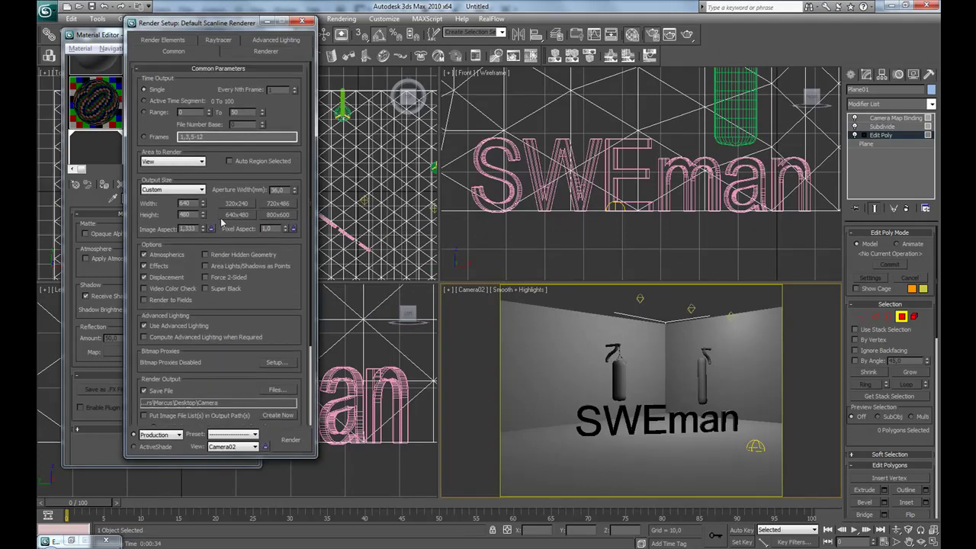
pyautogui.scroll(-3, 280, 267)
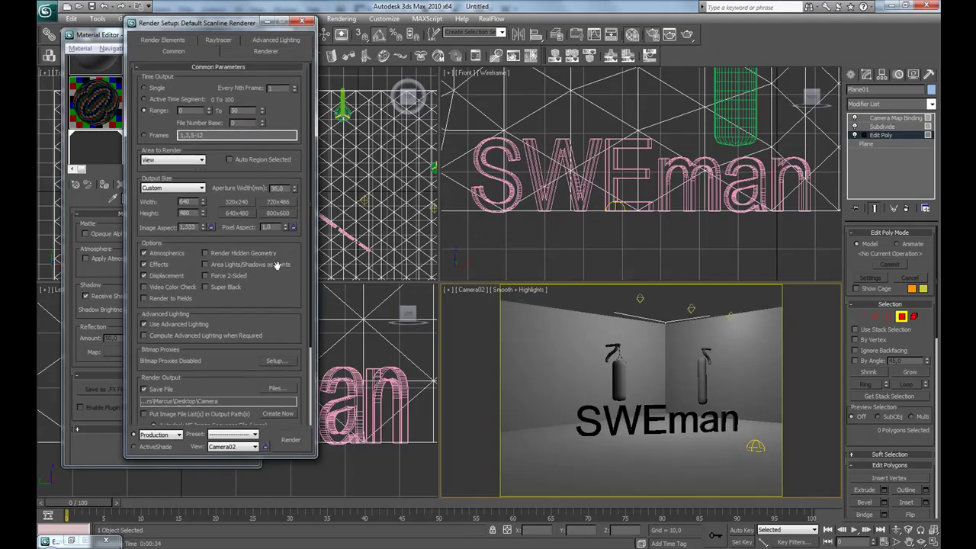
pyautogui.click(277, 318)
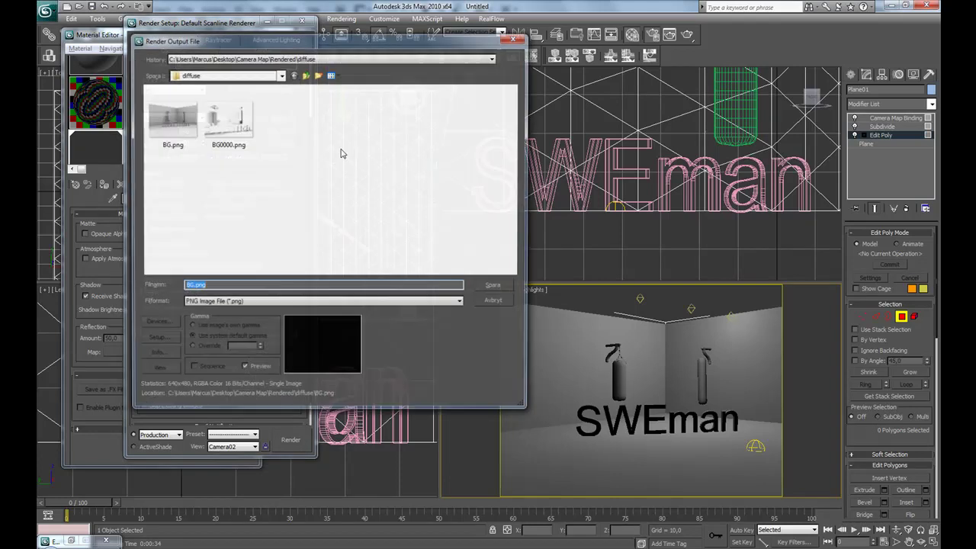
pyautogui.click(306, 74)
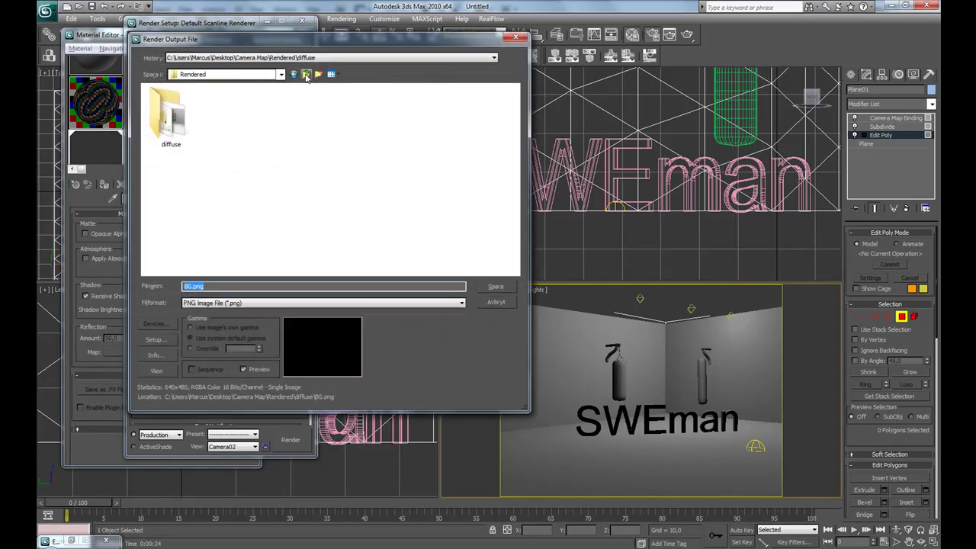
pyautogui.click(319, 74)
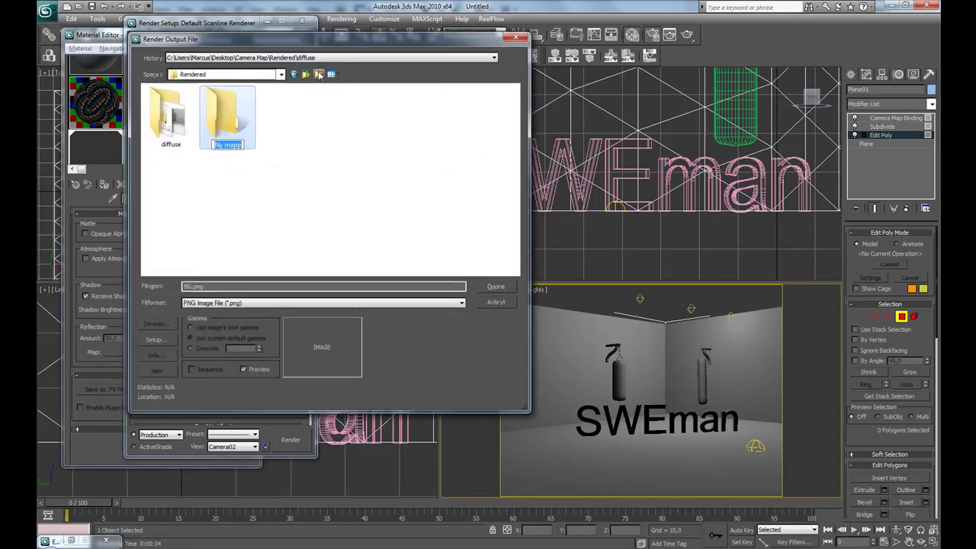
pyautogui.write('shadow')
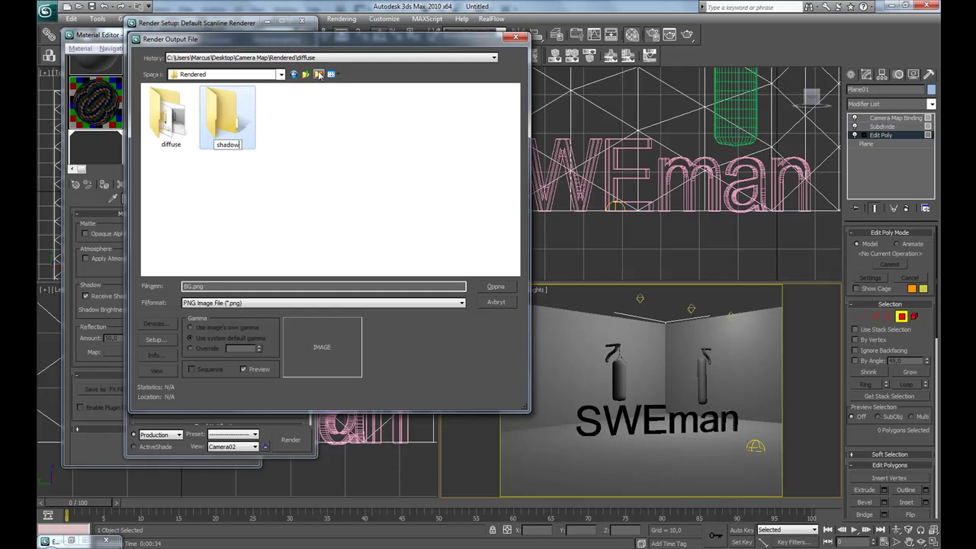
pyautogui.press('Return')
pyautogui.click(488, 288)
pyautogui.click(271, 288)
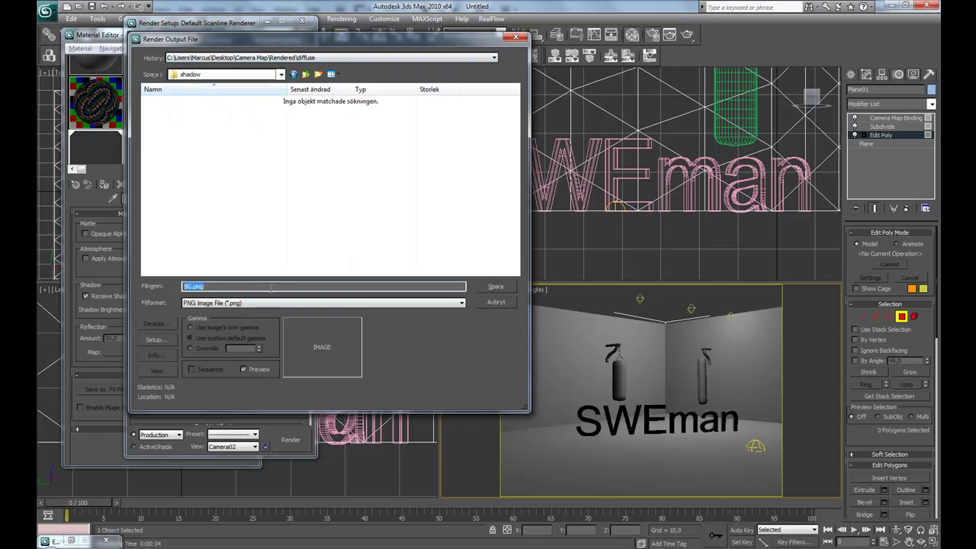
pyautogui.write('shadow pass')
pyautogui.click(496, 287)
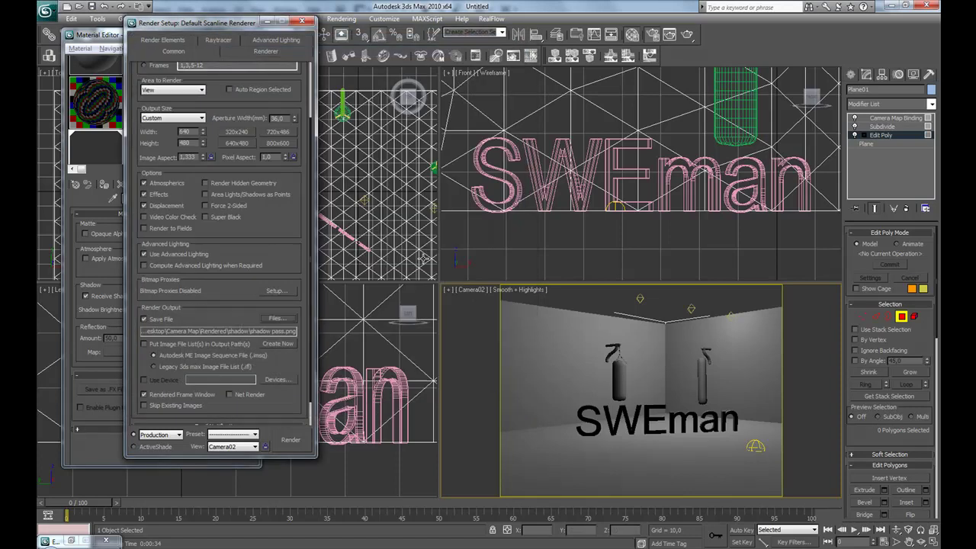
# Step: Keep Camera02 as the rendered view and render the shadow pass
pyautogui.scroll(-2, 259, 410)
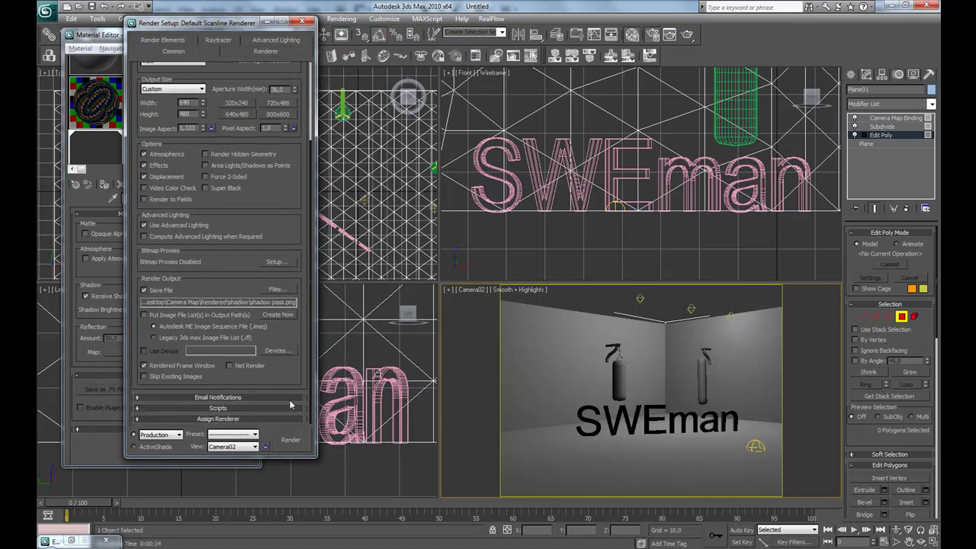
pyautogui.click(255, 446)
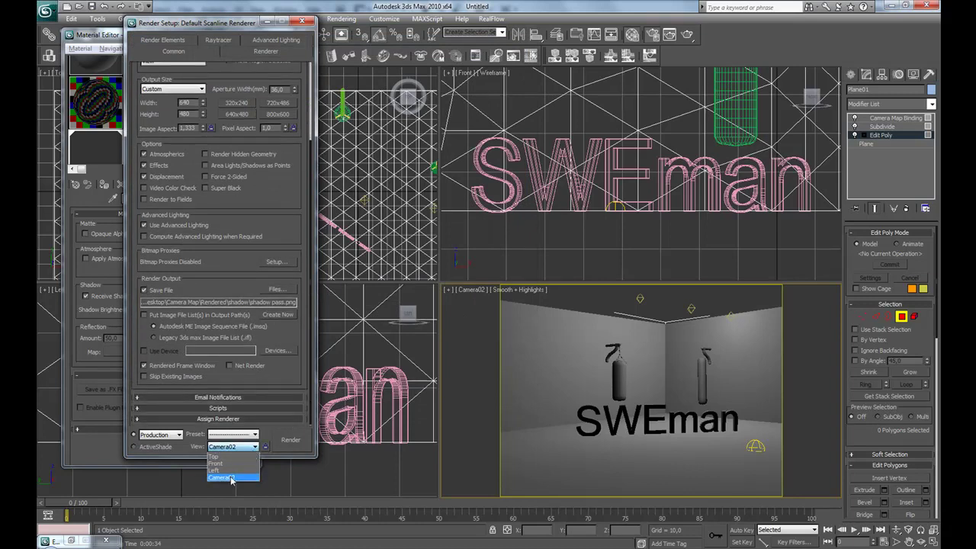
pyautogui.click(255, 465)
pyautogui.click(290, 439)
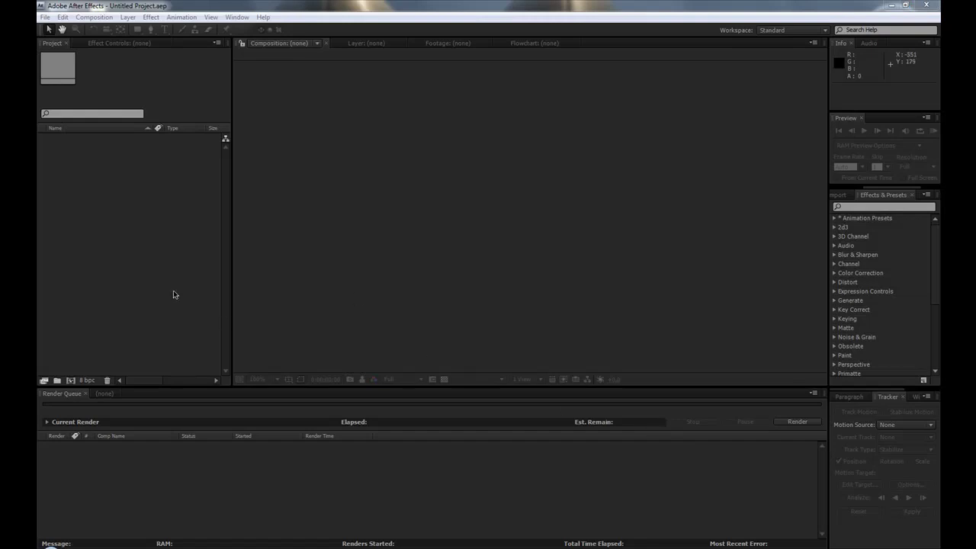
# Step: Open the Import File dialog from the empty Project panel to reach the shadowpass frames
pyautogui.doubleClick(124, 213)
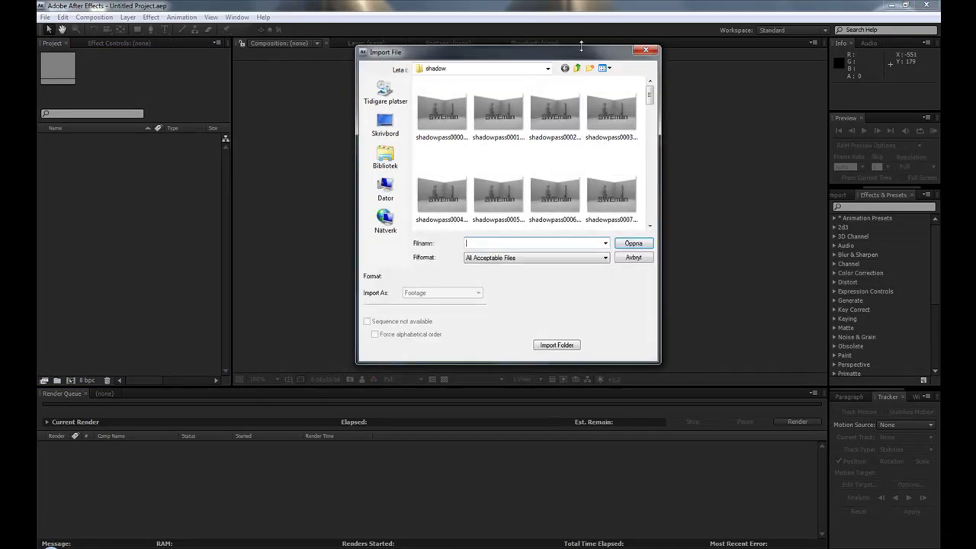
# Step: Import the shadowpass and BG PNG image sequences into the project
pyautogui.click(441, 114)
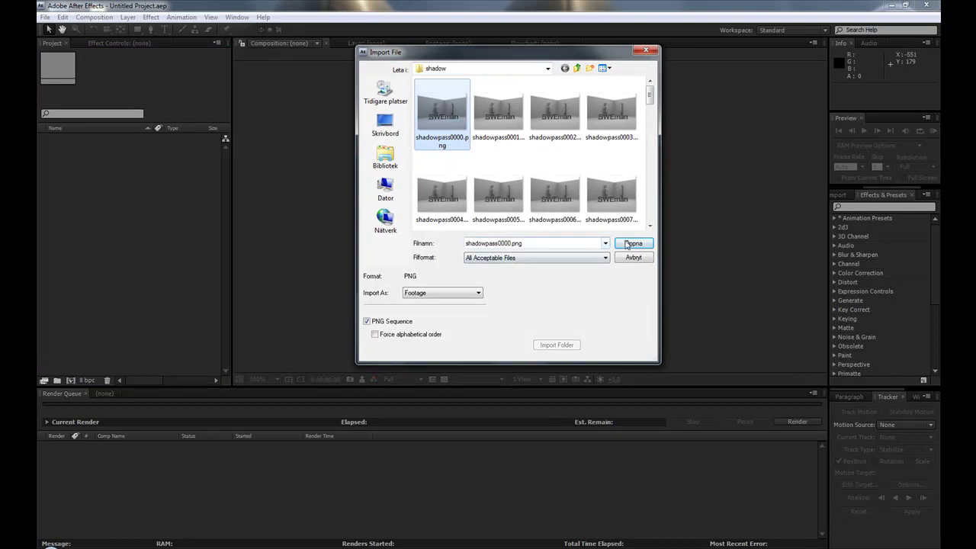
pyautogui.click(633, 243)
pyautogui.doubleClick(168, 216)
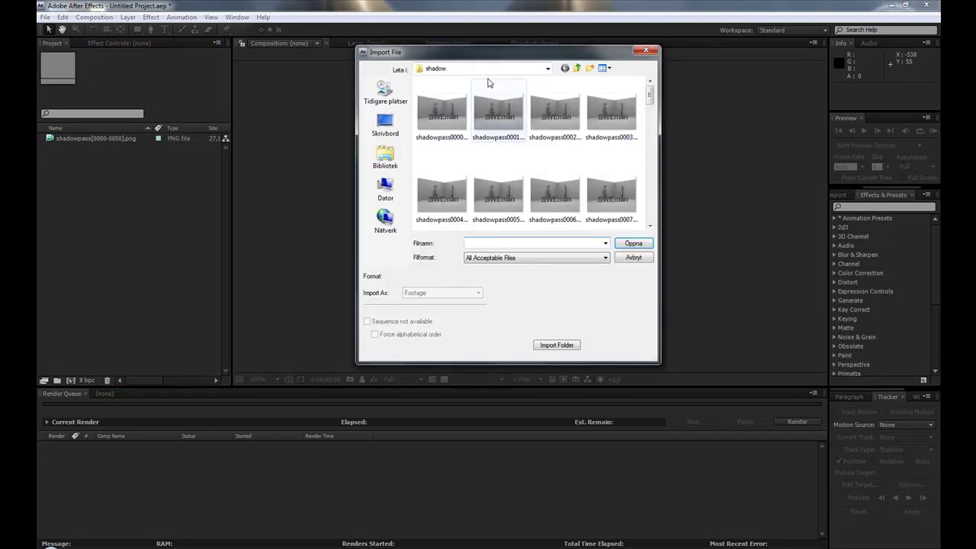
pyautogui.click(577, 69)
pyautogui.doubleClick(432, 95)
pyautogui.click(443, 114)
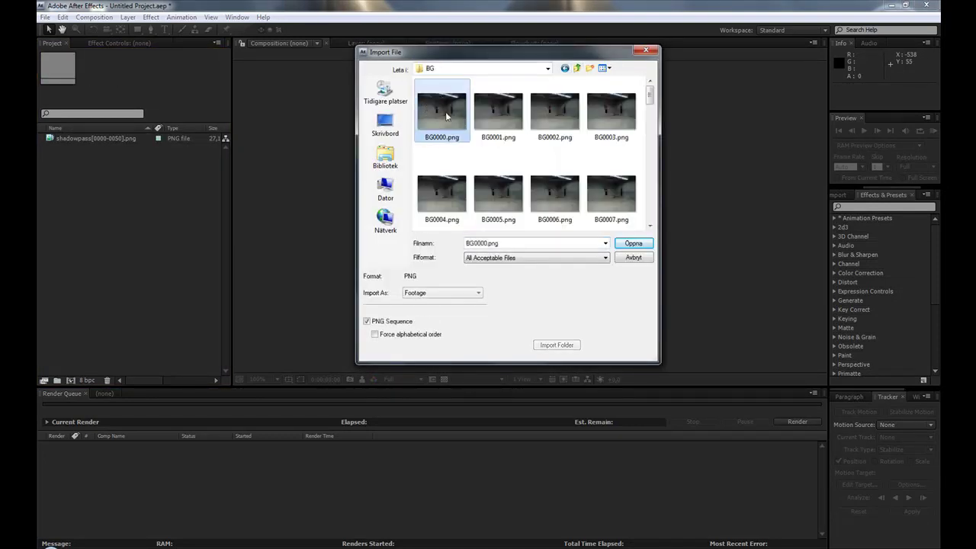
pyautogui.click(625, 242)
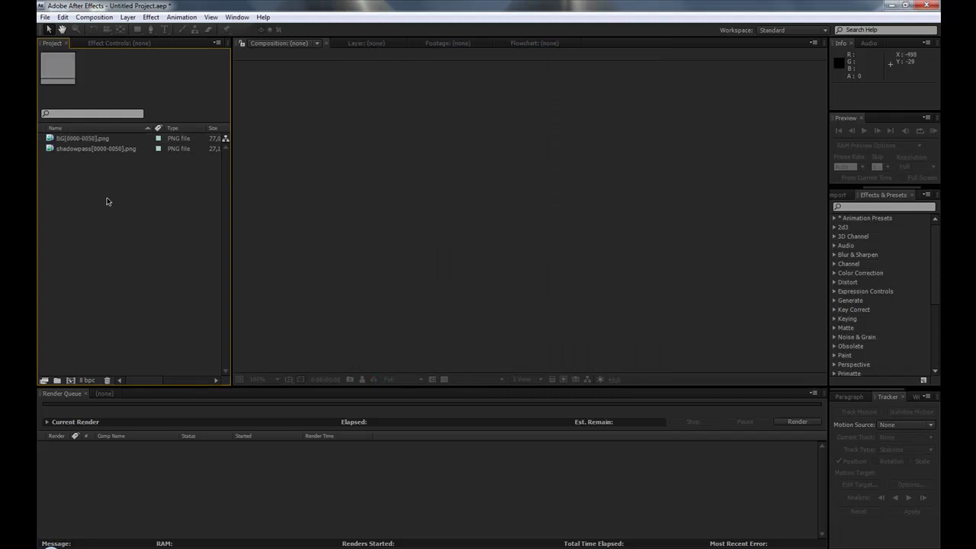
# Step: Interpret the shadowpass footage as premultiplied with black at 25 fps
pyautogui.click(115, 150)
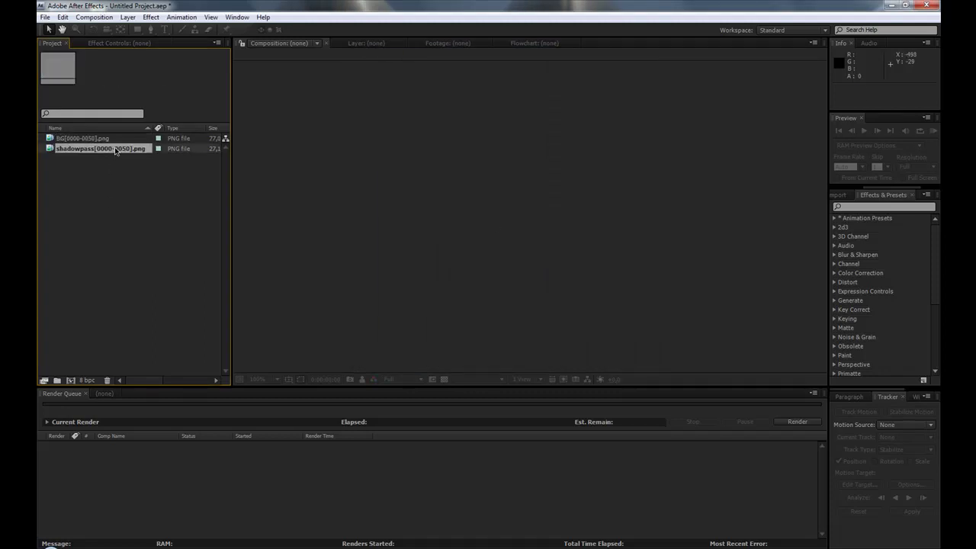
pyautogui.rightClick(106, 153)
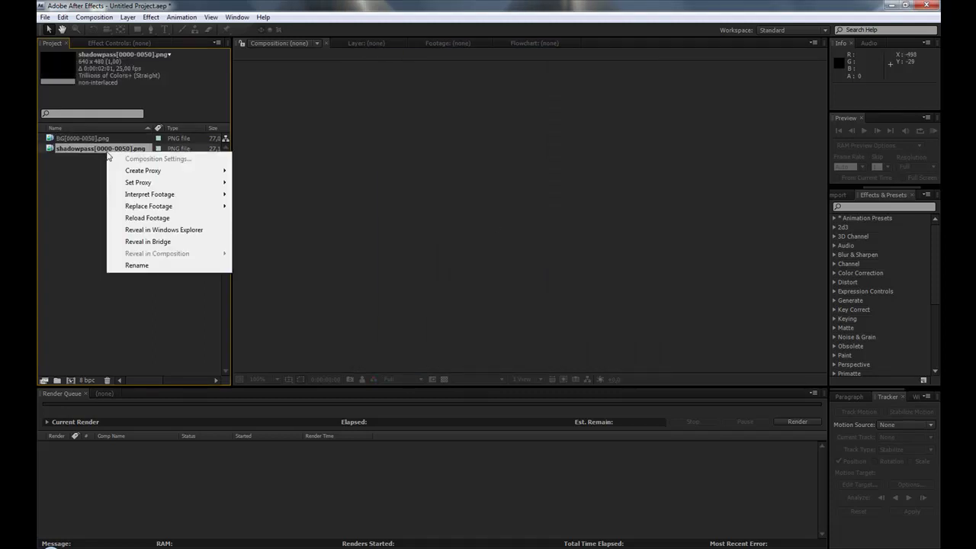
pyautogui.moveTo(181, 197)
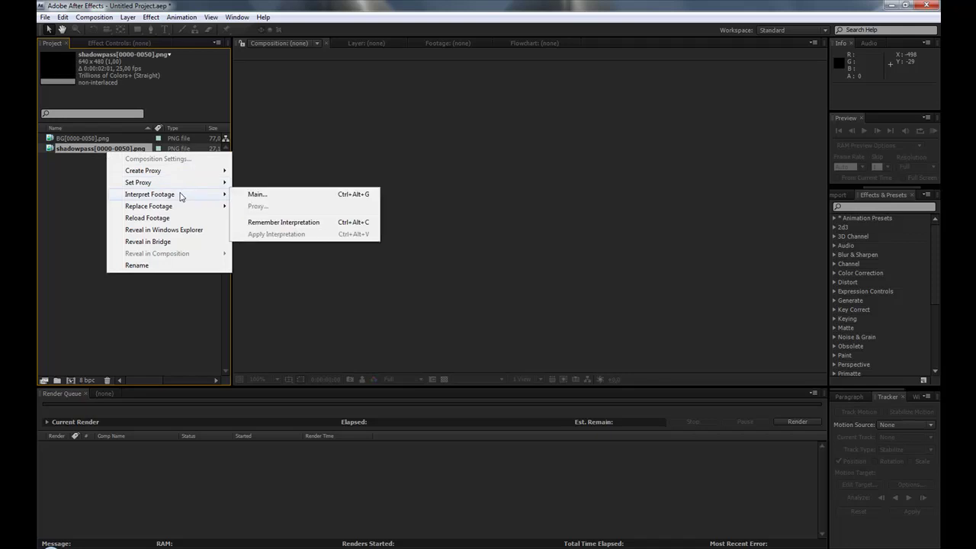
pyautogui.click(255, 195)
pyautogui.click(144, 146)
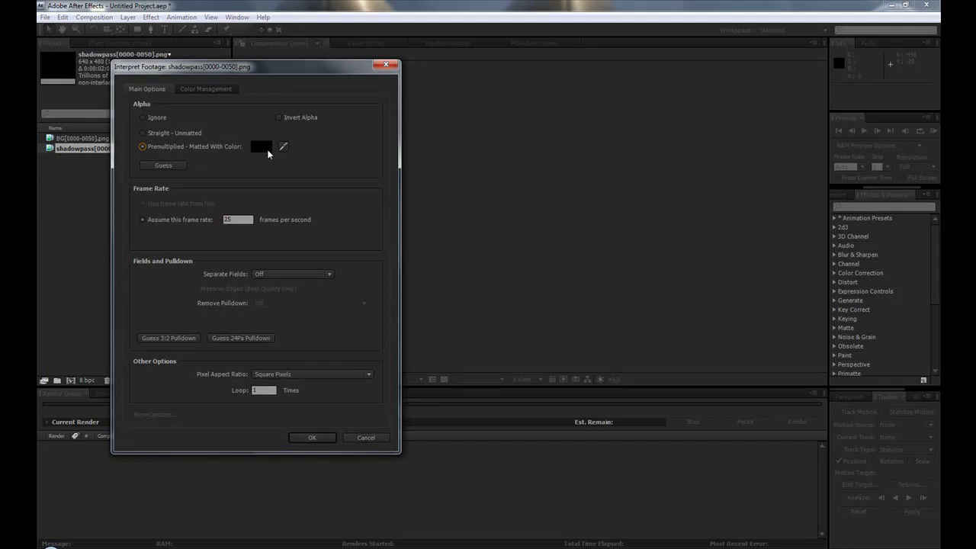
pyautogui.doubleClick(232, 220)
pyautogui.press('Tab')
pyautogui.click(320, 440)
# Step: Apply the same interpretation settings to the BG footage, then select both footage items
pyautogui.rightClick(87, 139)
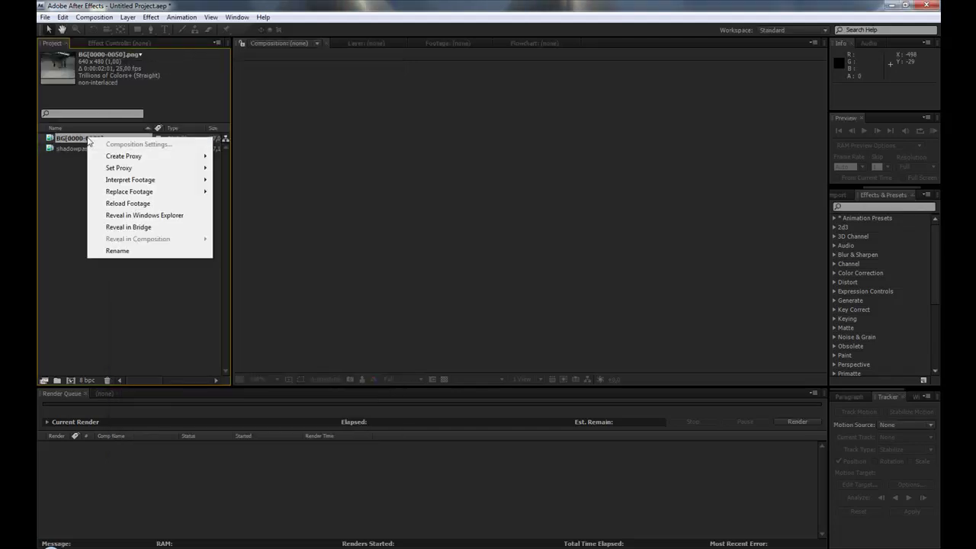
pyautogui.moveTo(151, 183)
pyautogui.click(251, 185)
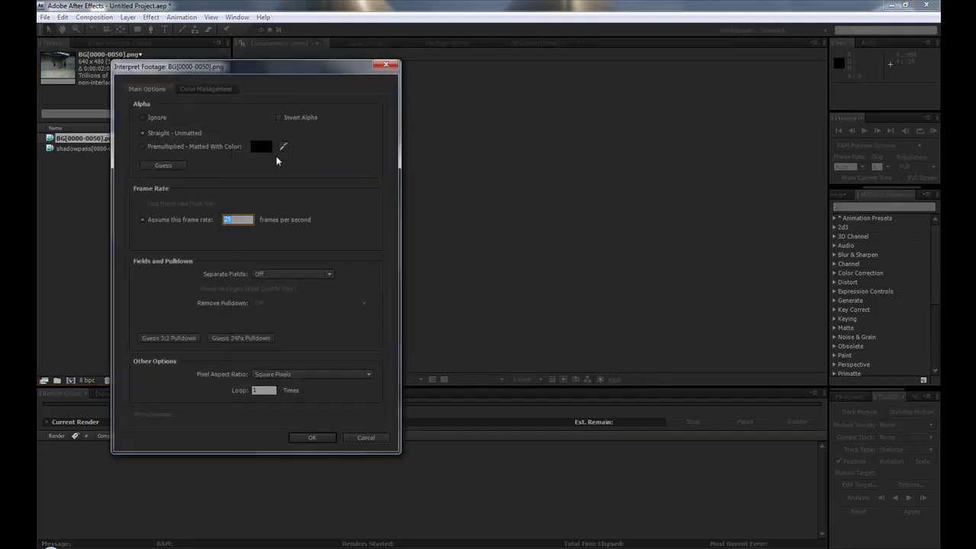
pyautogui.click(312, 438)
pyautogui.click(109, 209)
pyautogui.moveTo(87, 152); pyautogui.dragTo(71, 380)
# Step: Select the BG footage and scrub the BG composition to frame 9 and back to the start
pyautogui.click(81, 159)
pyautogui.click(87, 139)
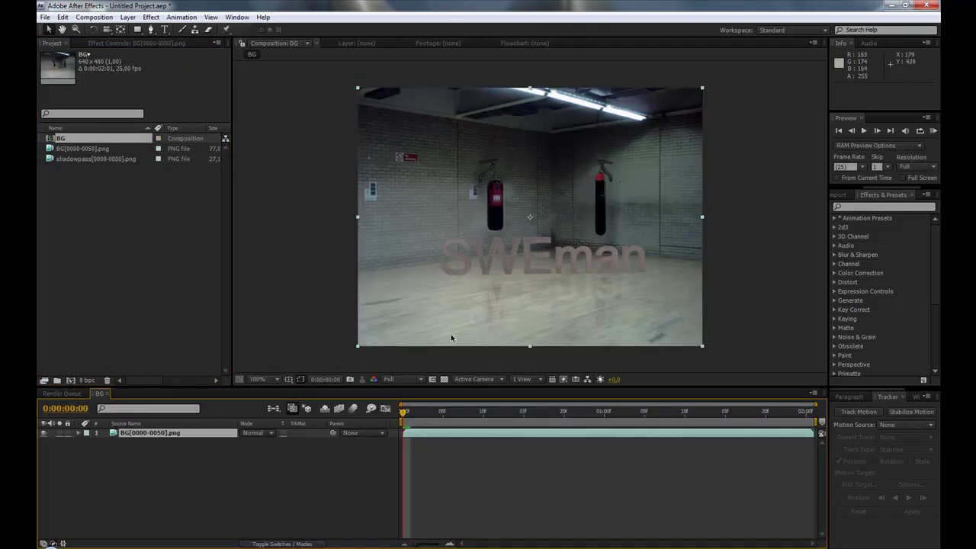
pyautogui.moveTo(404, 416); pyautogui.dragTo(475, 416)
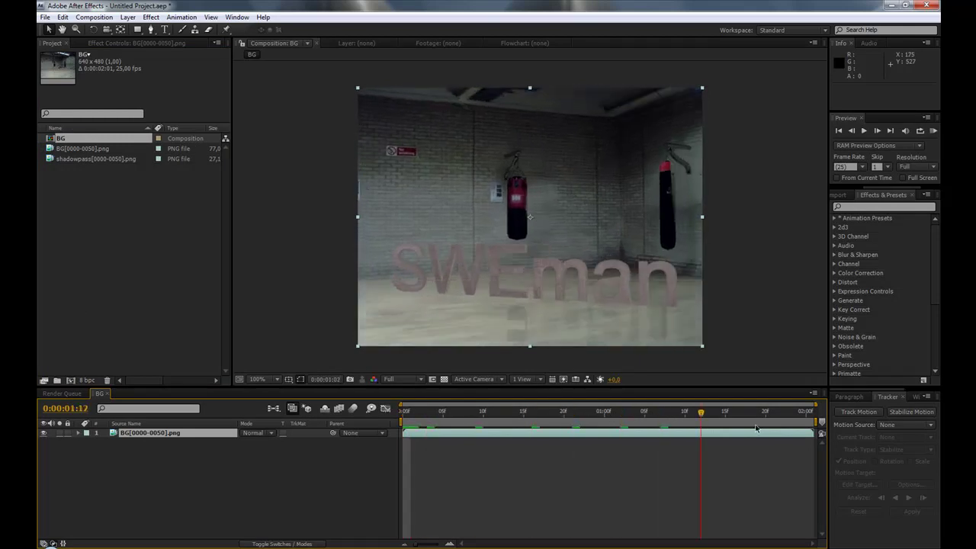
pyautogui.moveTo(655, 440); pyautogui.dragTo(347, 397)
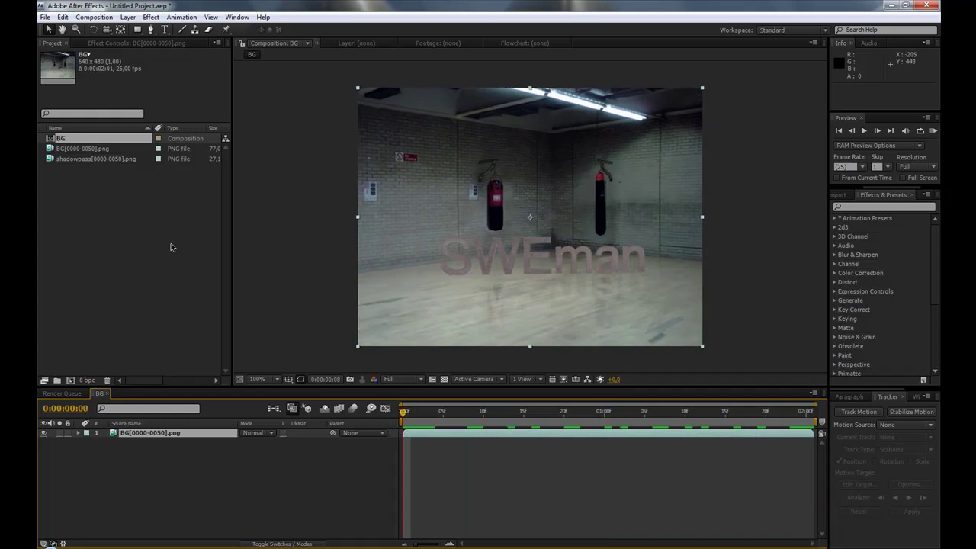
# Step: Drag shadowpass[0000-0050].png into the timeline above the BG layer and scrub forward
pyautogui.click(70, 150)
pyautogui.click(74, 160)
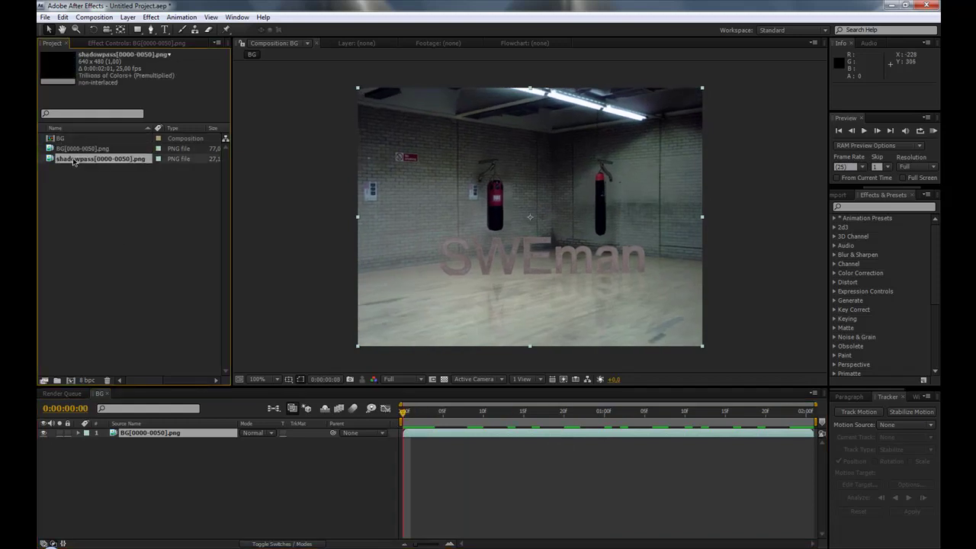
pyautogui.moveTo(74, 160); pyautogui.dragTo(150, 435)
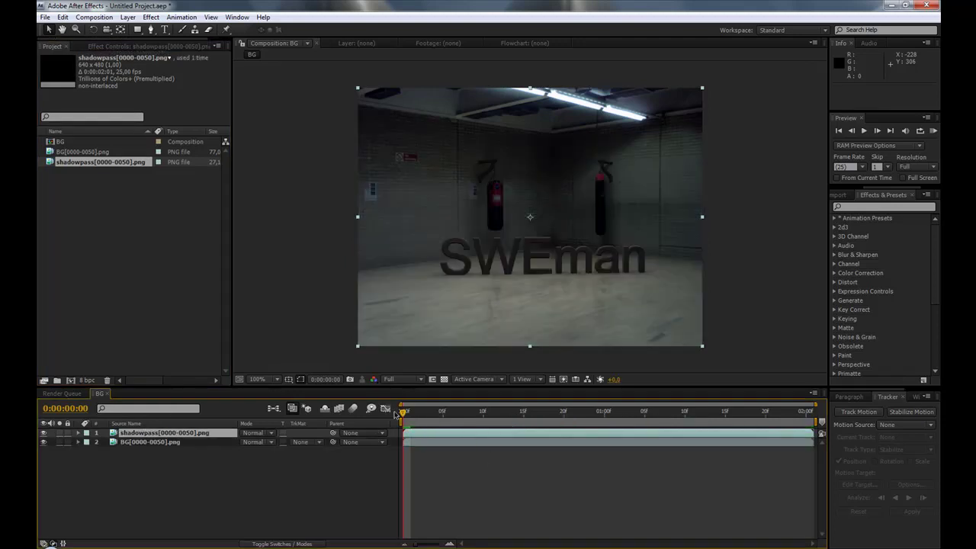
pyautogui.moveTo(404, 416); pyautogui.dragTo(611, 458)
# Step: Apply Curves to the shadowpass layer and bend its Alpha channel into an S-curve
pyautogui.click(860, 202)
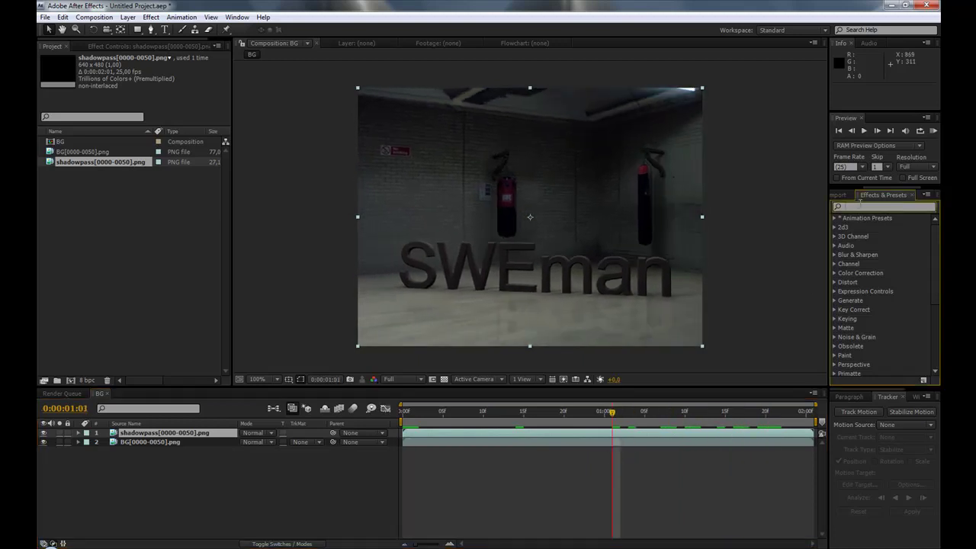
pyautogui.write('curves')
pyautogui.click(870, 255)
pyautogui.moveTo(871, 257); pyautogui.dragTo(152, 433)
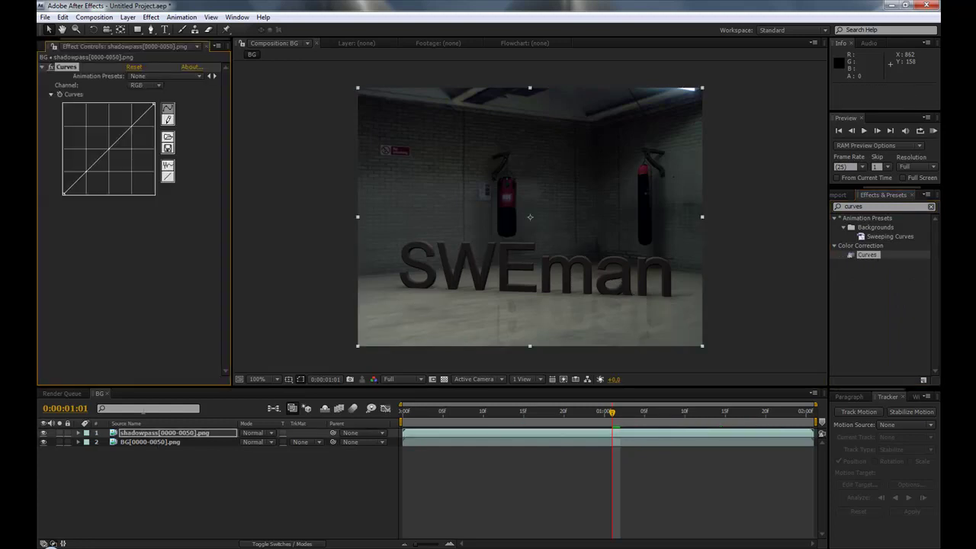
pyautogui.click(146, 86)
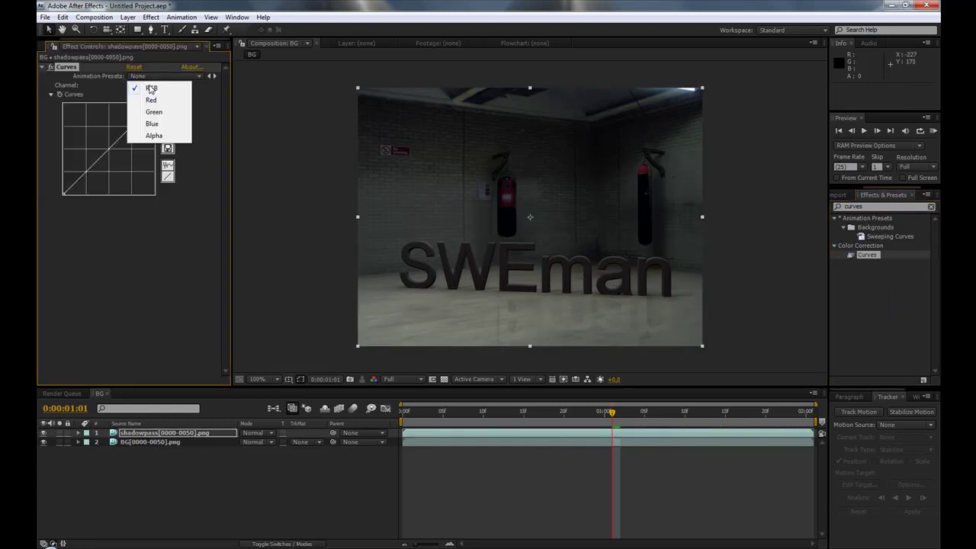
pyautogui.click(153, 135)
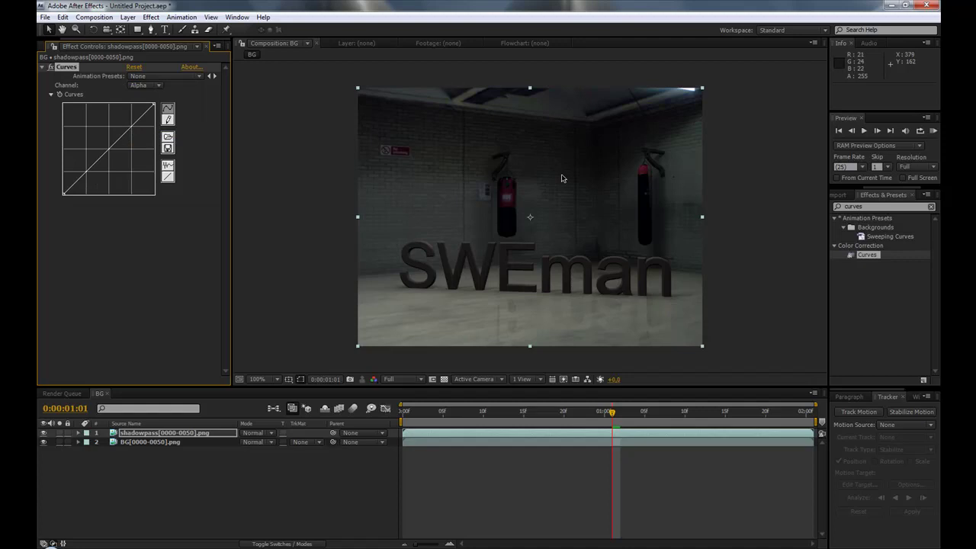
pyautogui.scroll(2, 564, 175)
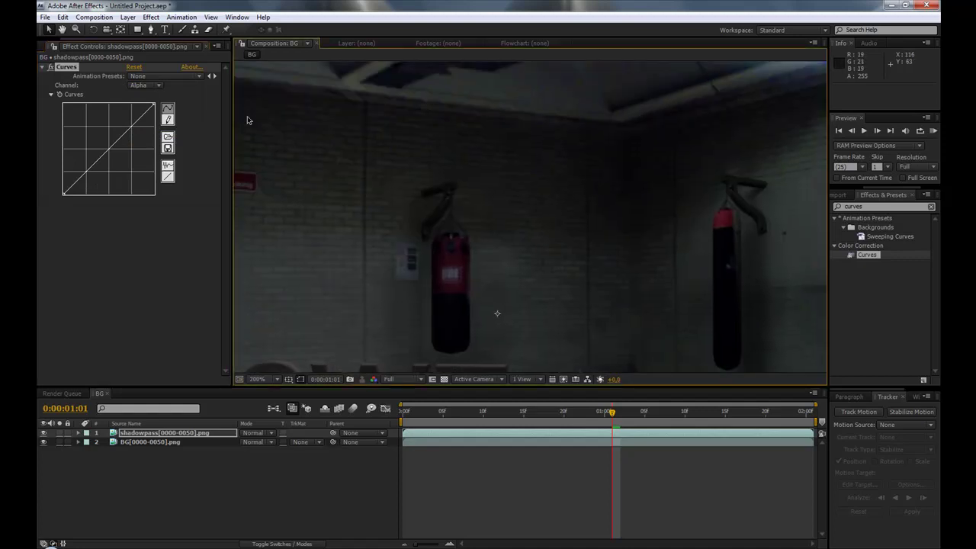
pyautogui.scroll(-3, 445, 221)
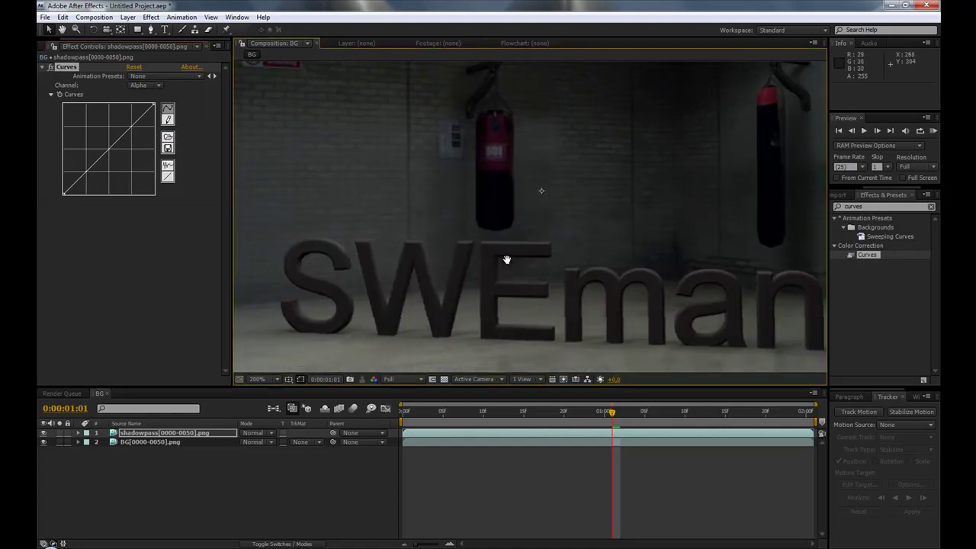
pyautogui.moveTo(139, 116); pyautogui.dragTo(135, 112)
pyautogui.moveTo(82, 169); pyautogui.dragTo(87, 181)
# Step: Zoom in on the SWEman text to check the shadows, then preview the composite from the start
pyautogui.moveTo(479, 220); pyautogui.dragTo(439, 231)
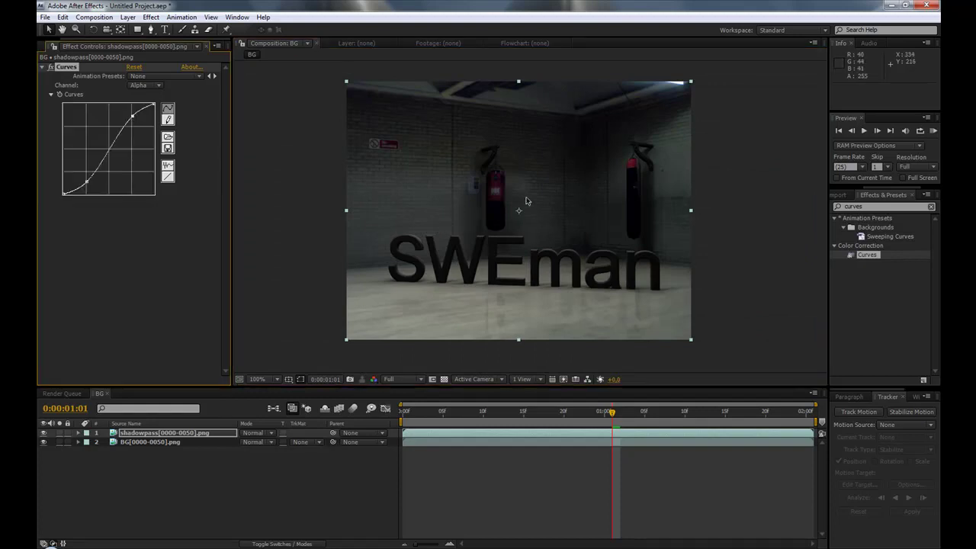
pyautogui.press('.')
pyautogui.scroll(3, 518, 225)
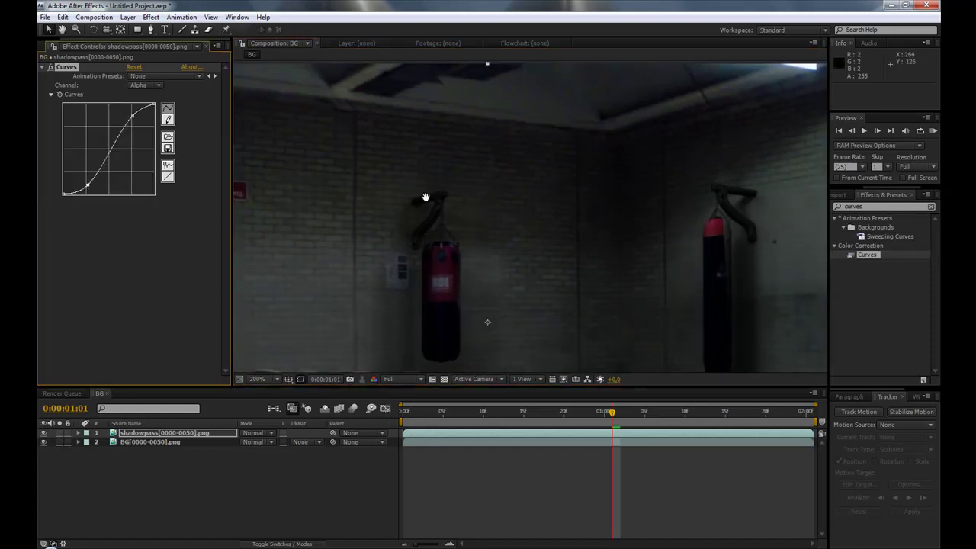
pyautogui.press(',')
pyautogui.scroll(1, 523, 320)
pyautogui.moveTo(505, 323); pyautogui.dragTo(446, 231)
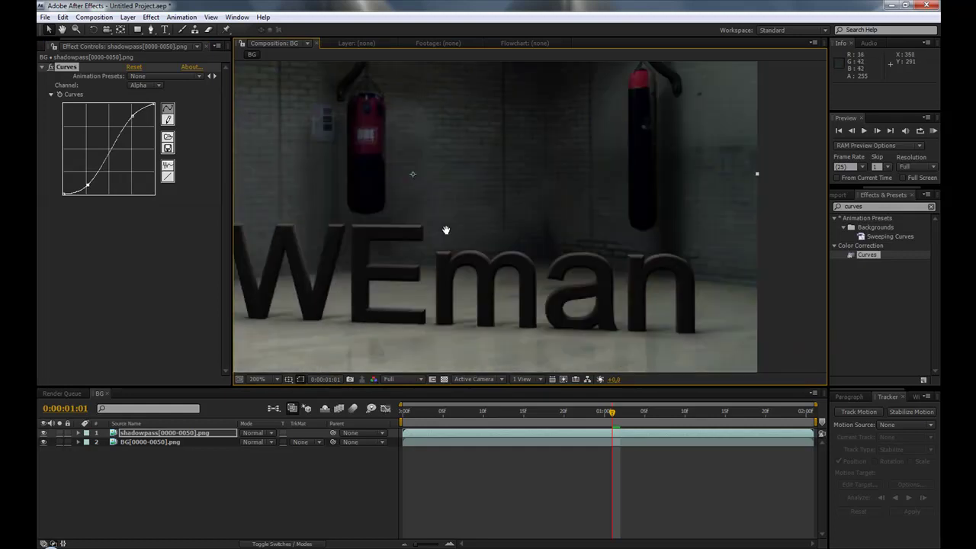
pyautogui.press(',')
pyautogui.moveTo(612, 412); pyautogui.dragTo(548, 413)
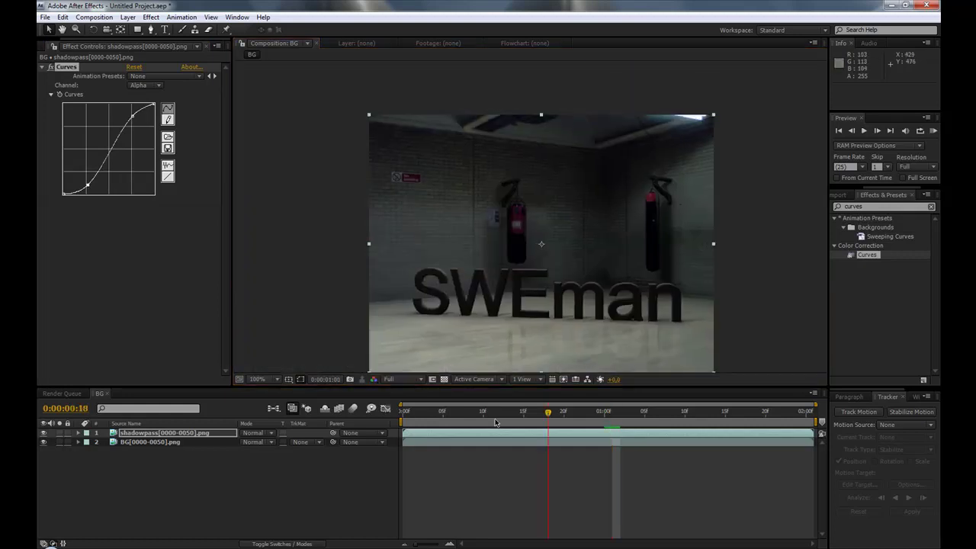
pyautogui.press('KP_0')
pyautogui.moveTo(471, 427); pyautogui.dragTo(444, 427)
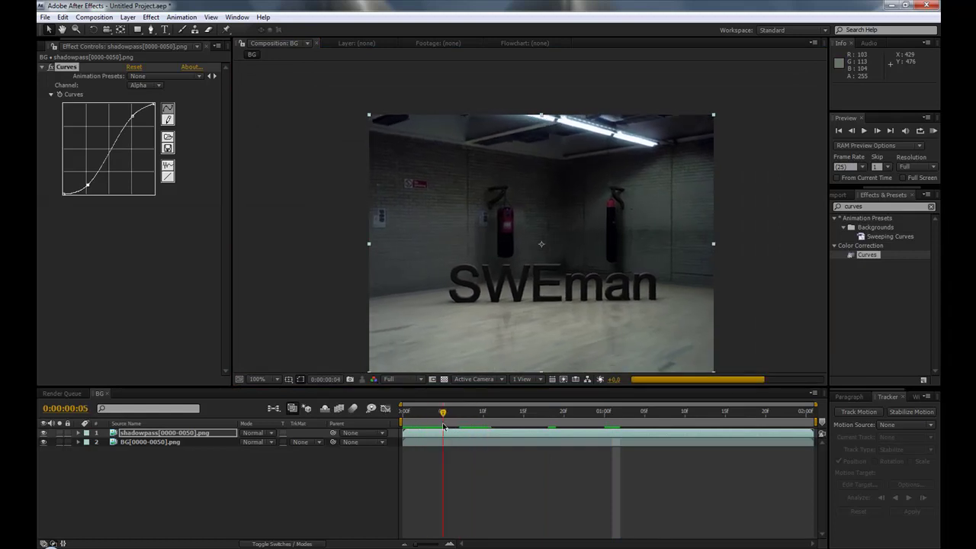
# Step: Add a new adjustment layer with a full-frame ellipse mask
pyautogui.rightClick(329, 481)
pyautogui.moveTo(369, 444)
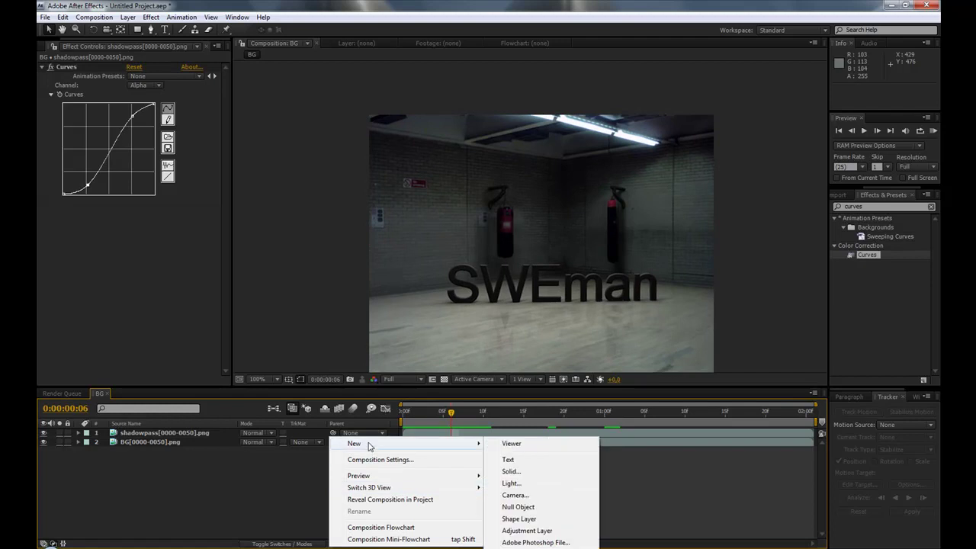
pyautogui.click(524, 530)
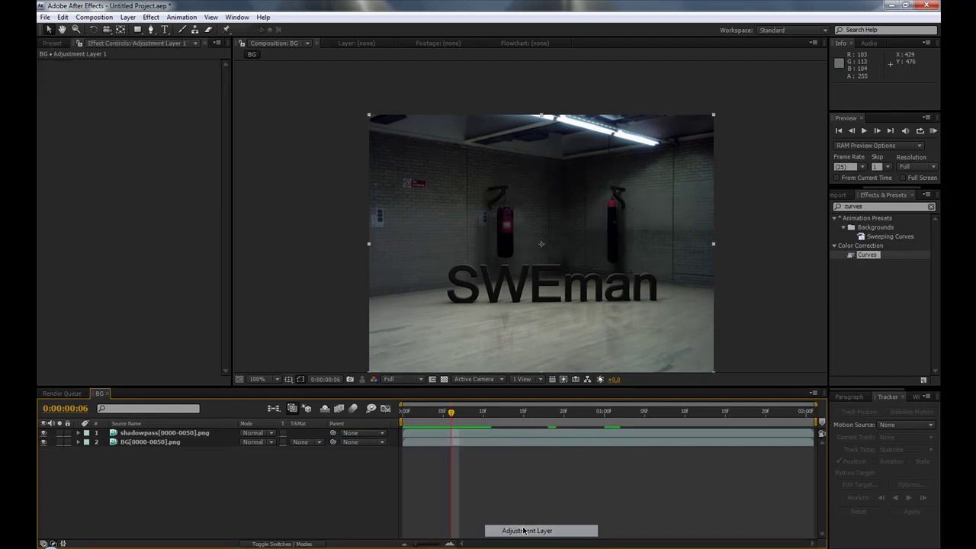
pyautogui.moveTo(138, 30); pyautogui.dragTo(142, 51)
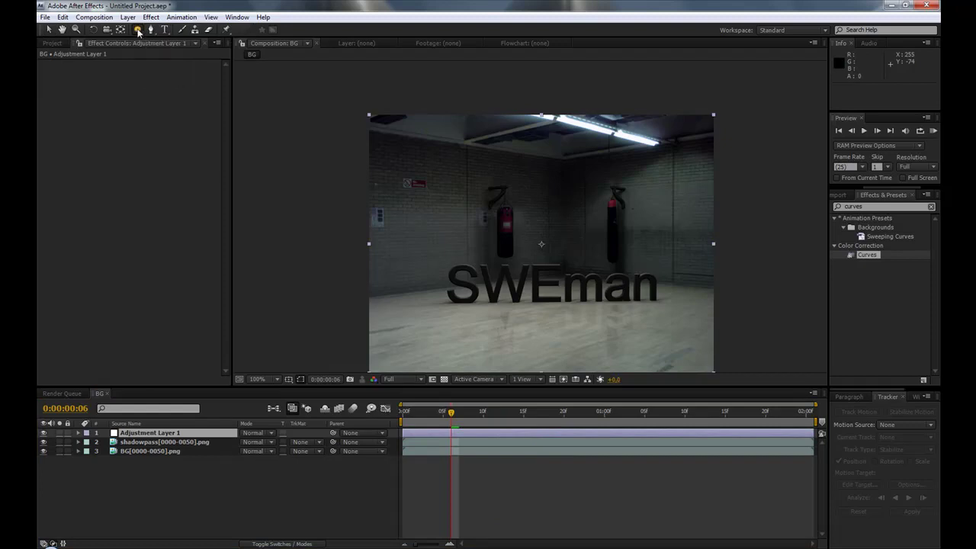
pyautogui.doubleClick(138, 30)
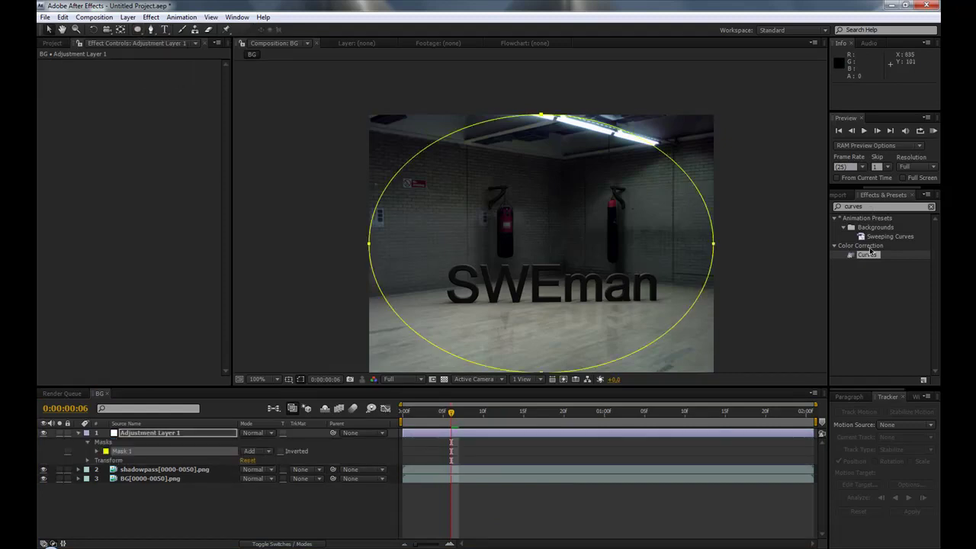
# Step: Darken the adjustment layer with Curves, set the mask to Subtract, and feather it 170 pixels
pyautogui.moveTo(861, 257); pyautogui.dragTo(180, 434)
pyautogui.moveTo(110, 144); pyautogui.dragTo(115, 153)
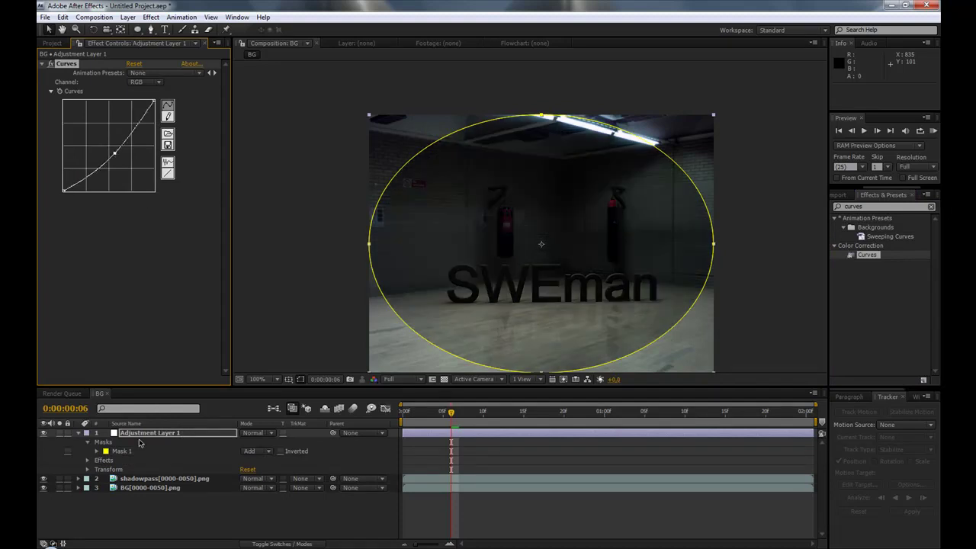
pyautogui.click(258, 451)
pyautogui.click(264, 463)
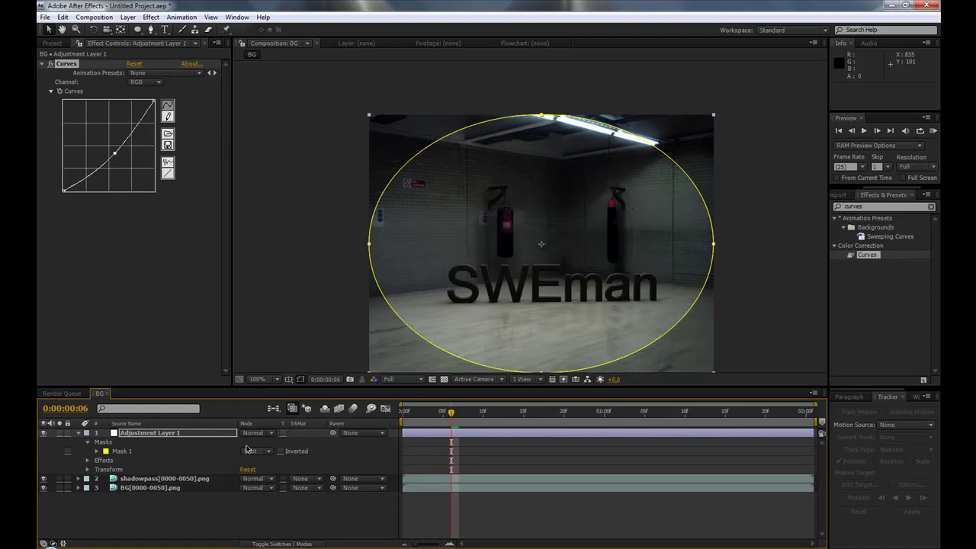
pyautogui.click(97, 452)
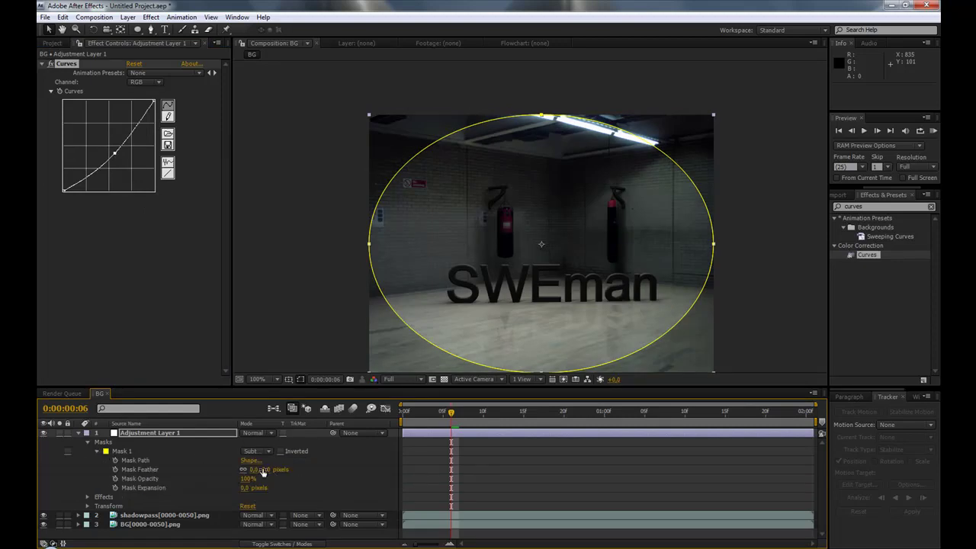
pyautogui.moveTo(253, 470); pyautogui.dragTo(351, 462)
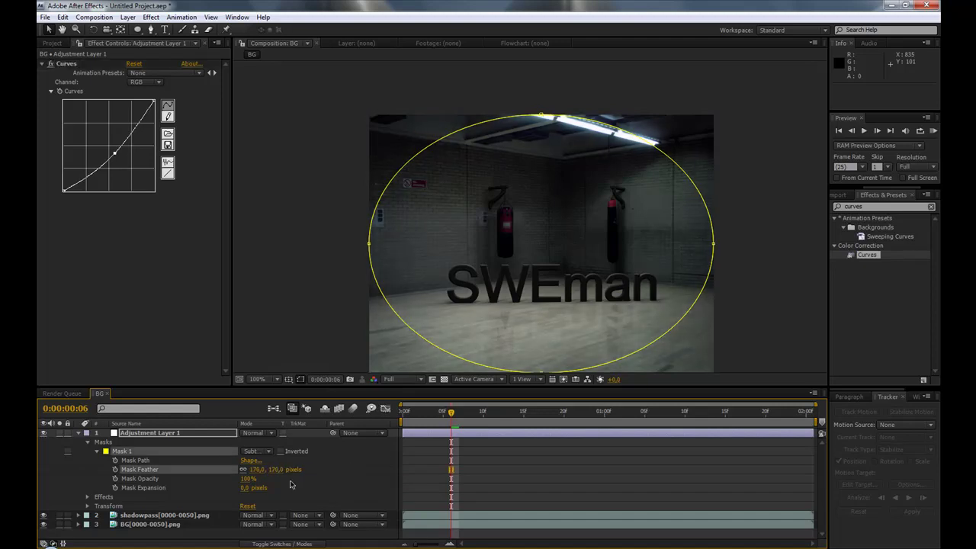
pyautogui.press('F2')
pyautogui.moveTo(454, 413); pyautogui.dragTo(607, 426)
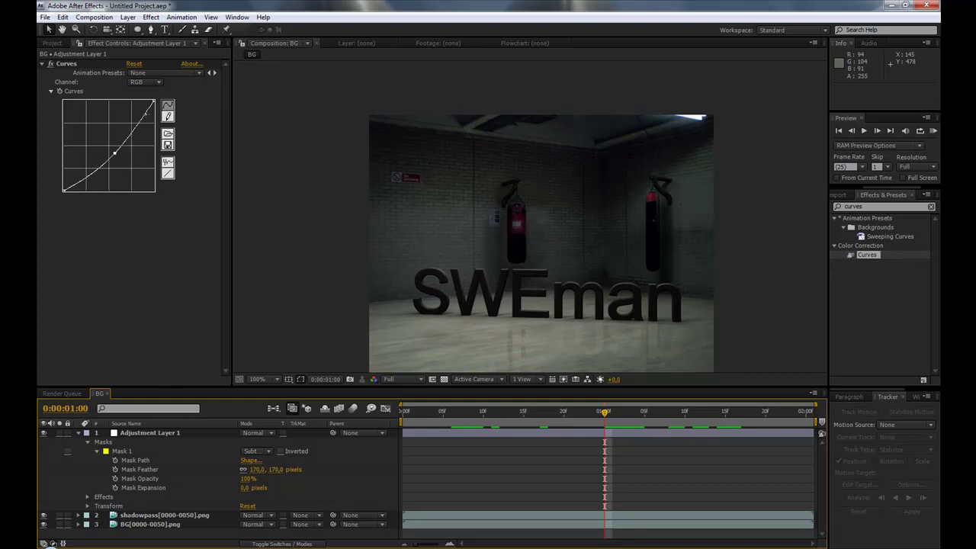
# Step: Lower the adjustment layer's RGB Curves point to deepen the vignette, then preview the composite from the start
pyautogui.moveTo(115, 155)
pyautogui.mouseDown()
pyautogui.moveTo(106, 169)
pyautogui.moveTo(121, 158)
pyautogui.mouseUp()
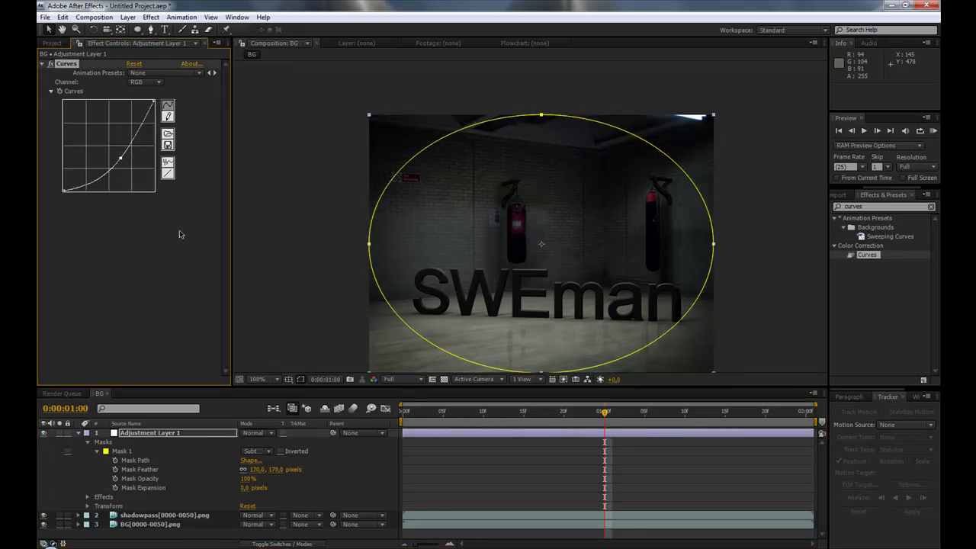
pyautogui.click(365, 451)
pyautogui.moveTo(610, 422); pyautogui.dragTo(435, 414)
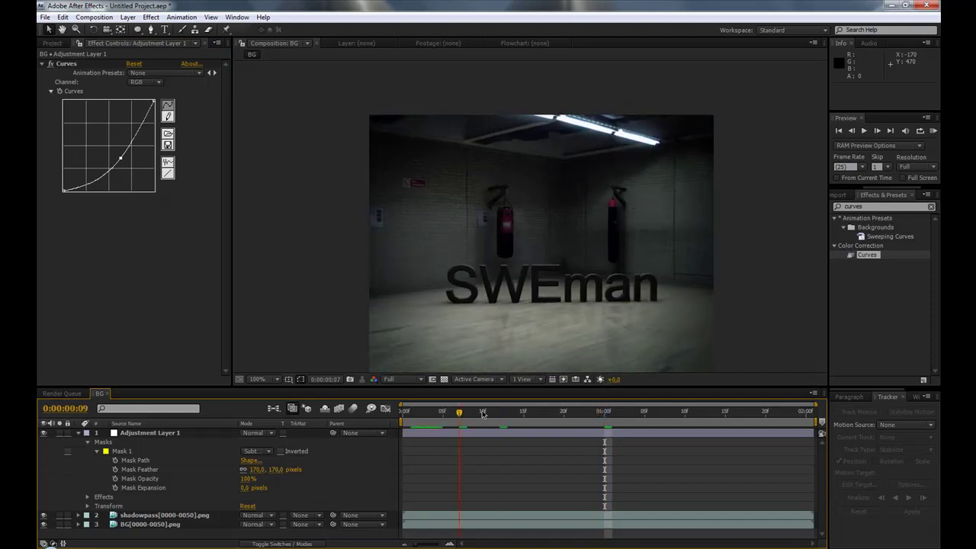
pyautogui.press('space')
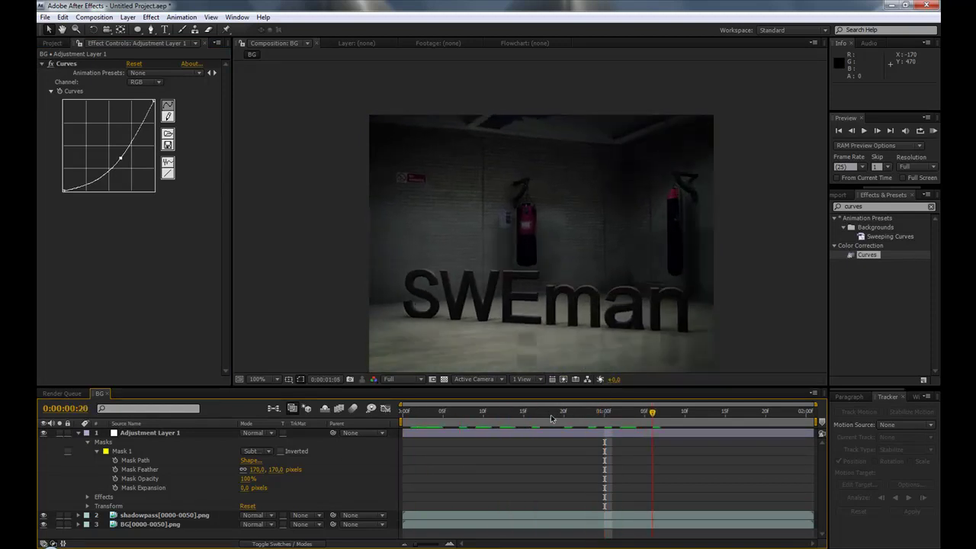
pyautogui.press('space')
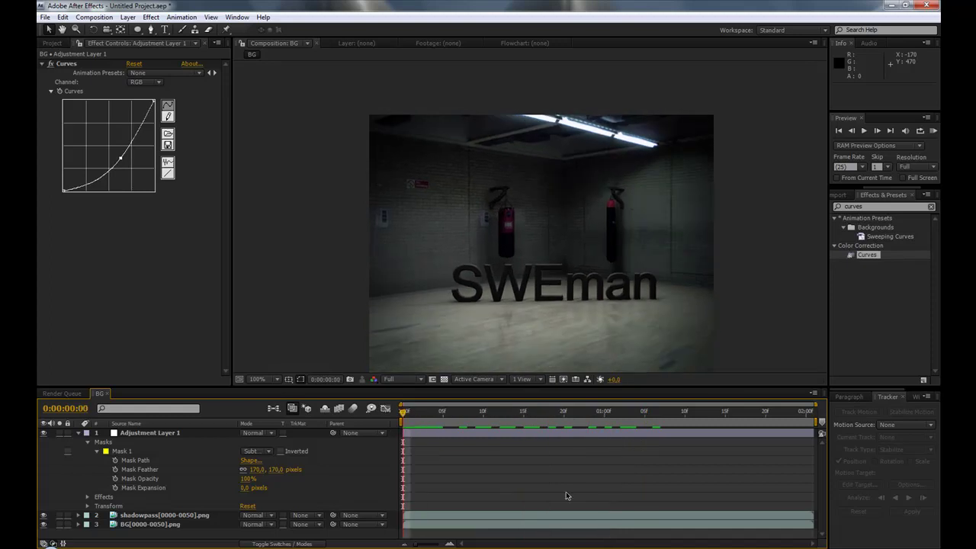